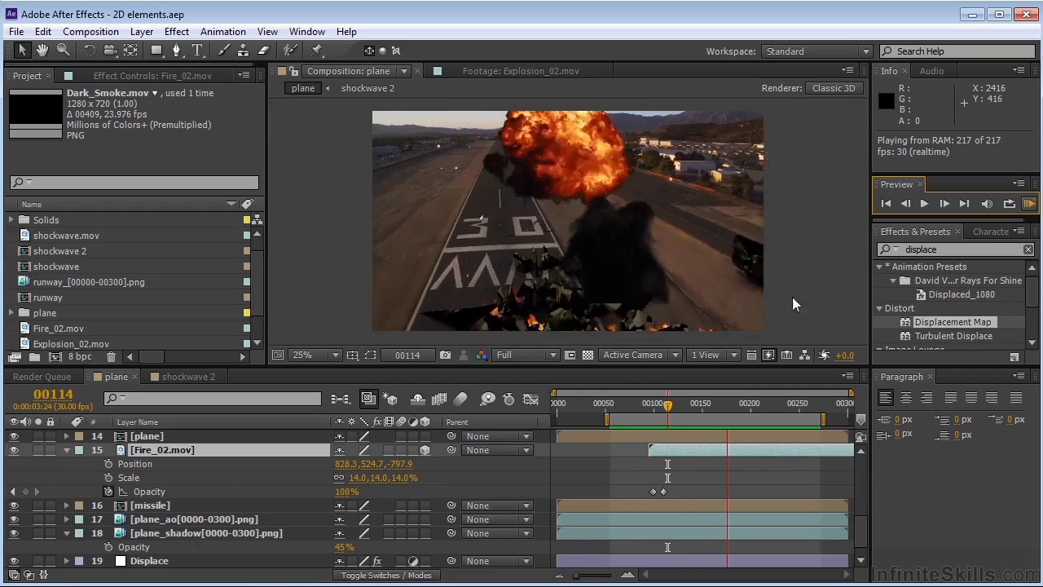
Stop the preview and inspect the explosion at frames 140–159, toggling Fire_02 to compare.
click(1029, 205)
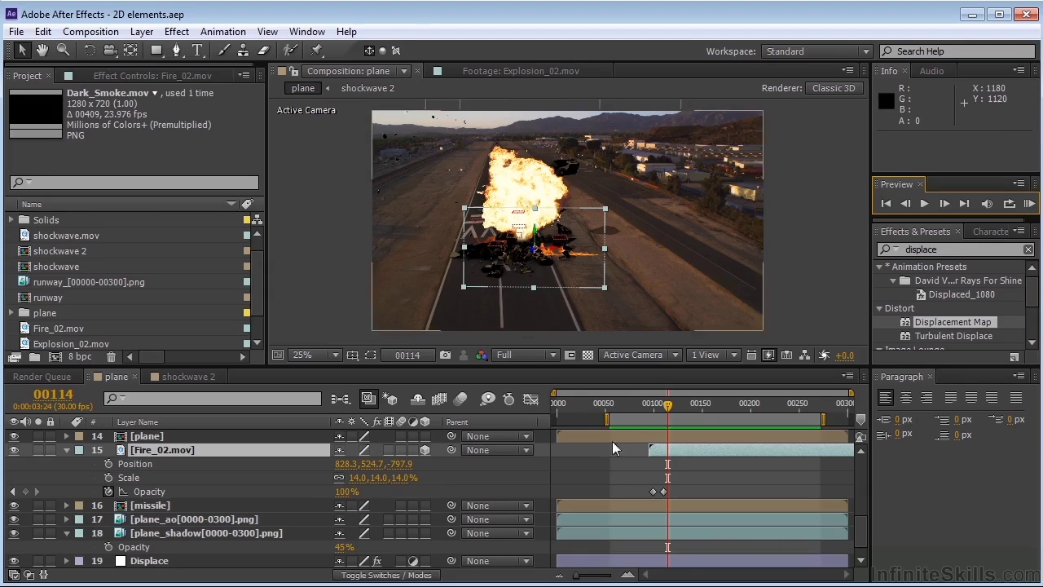
drag(668, 407, 693, 407)
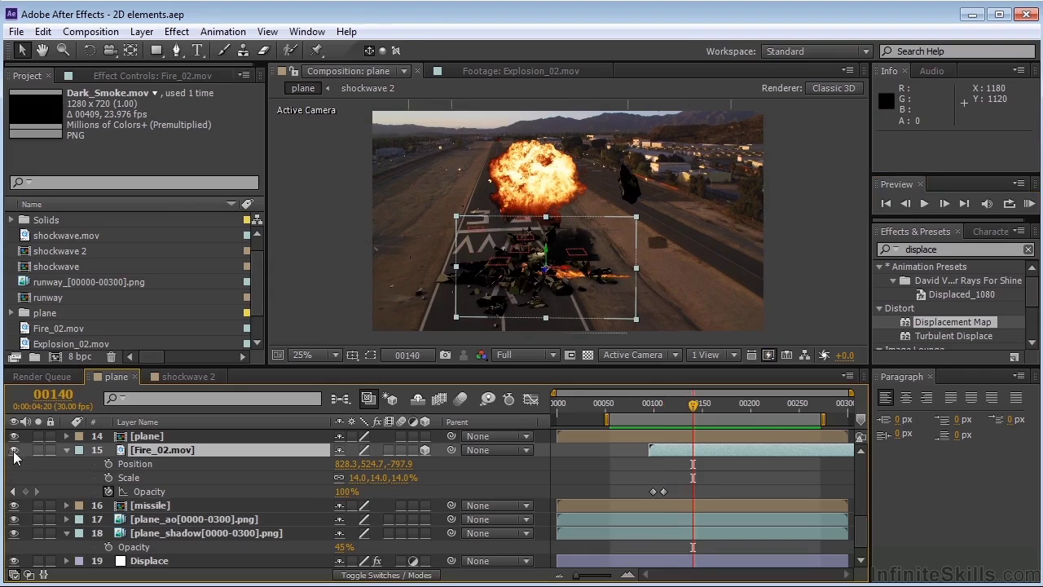
click(14, 453)
click(14, 453)
mouse_move(697, 407)
mouse_down()
mouse_move(710, 405)
mouse_move(659, 405)
mouse_move(689, 411)
mouse_up()
Apply Curves to Fire_02.mov and bend it into an S-curve for extra contrast.
double_click(953, 248)
text(curves)
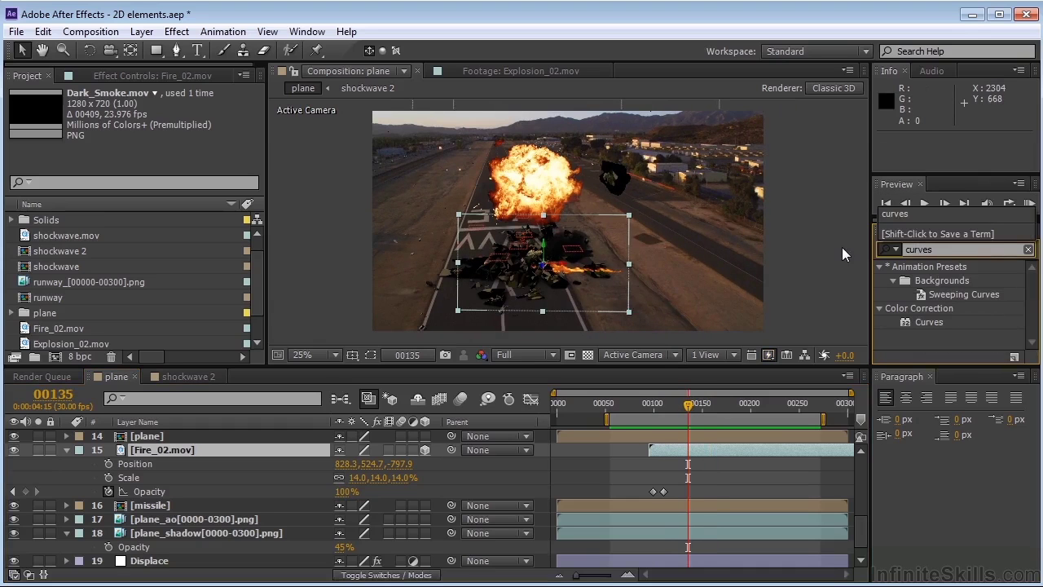
drag(908, 321, 212, 450)
drag(139, 209, 126, 198)
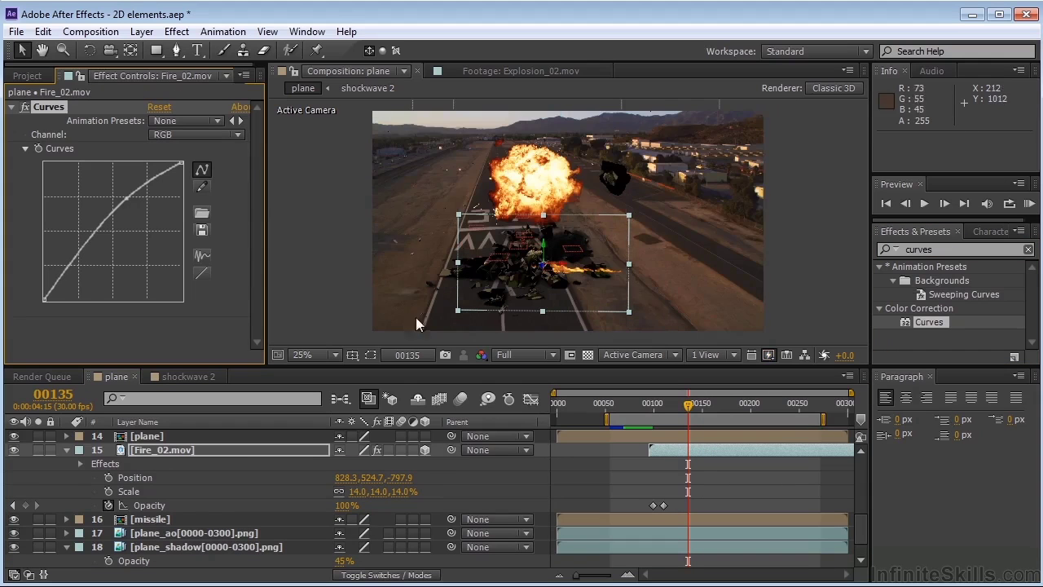
scroll(570, 280, up, 2)
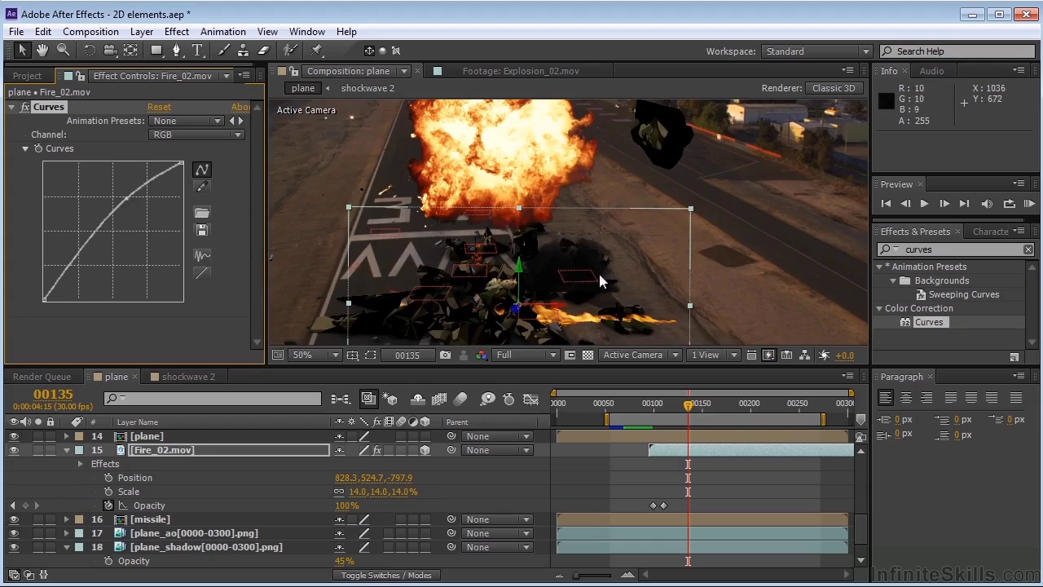
drag(80, 246, 90, 256)
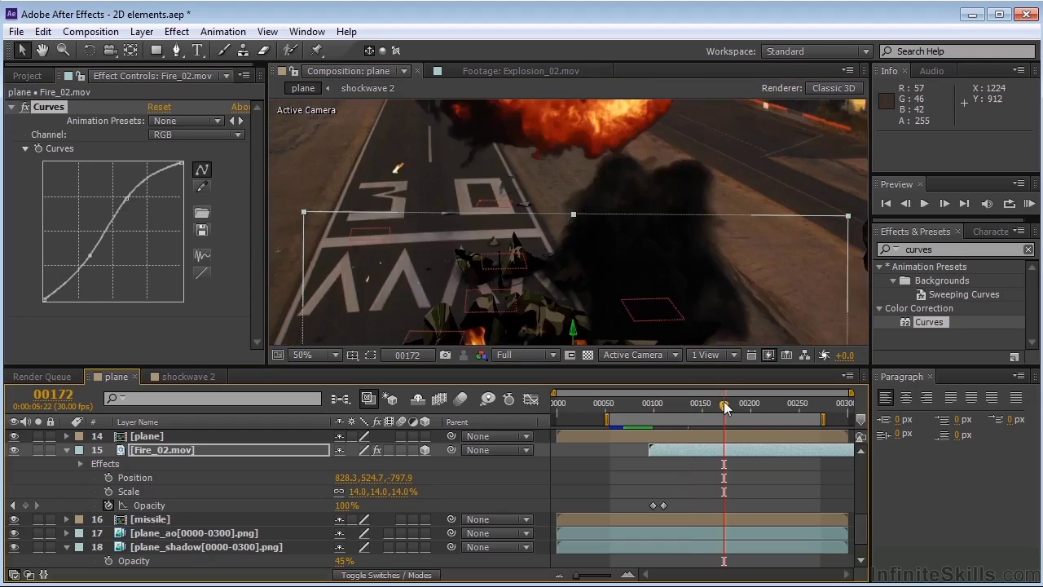
drag(724, 408, 683, 410)
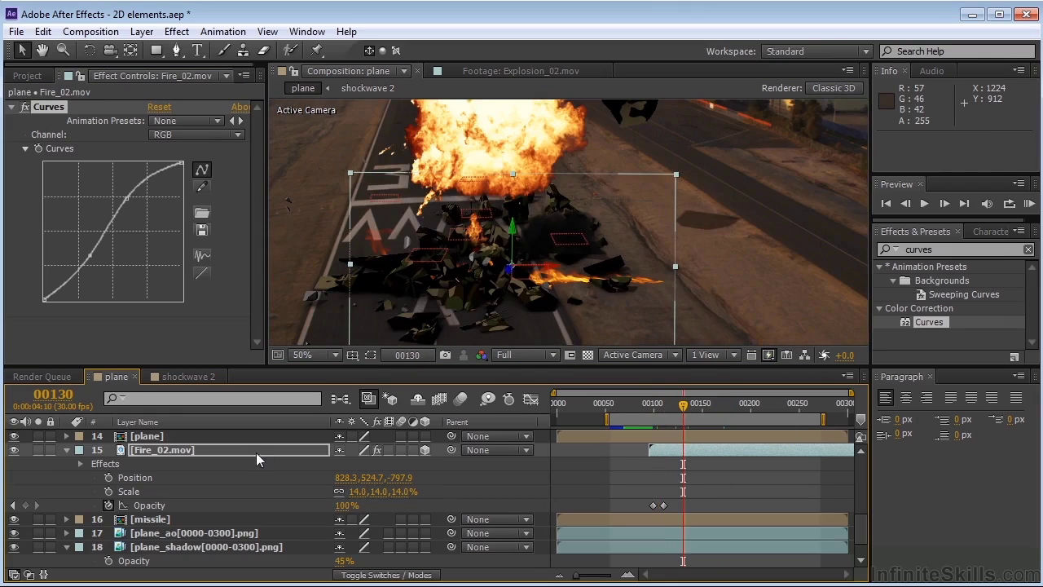
click(253, 449)
scroll(252, 449, up, 6)
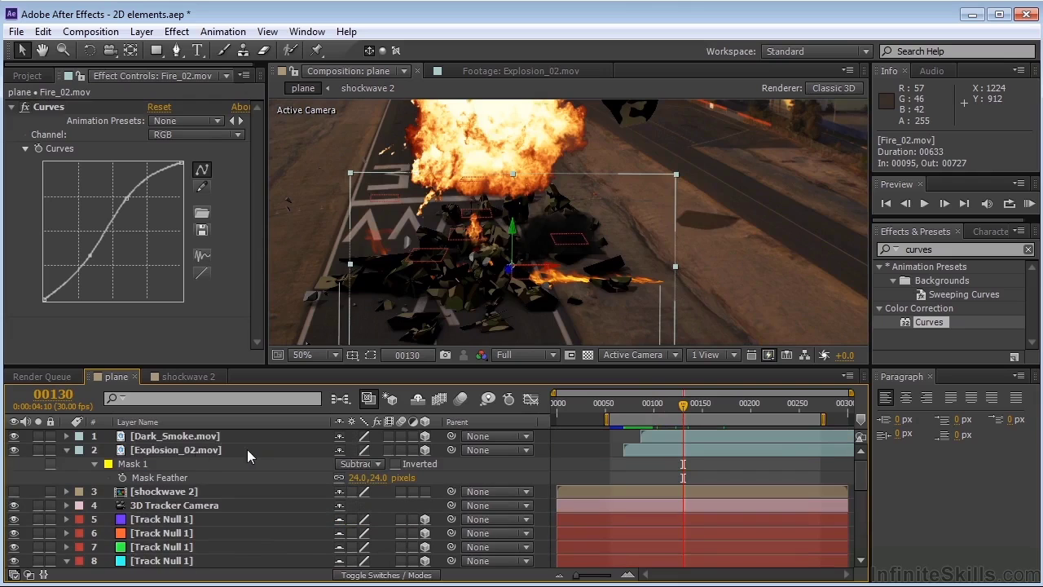
Apply Curves to Explosion_02.mov and lift the RGB curve to brighten the blast.
click(195, 450)
drag(904, 323, 178, 453)
drag(144, 207, 131, 197)
drag(102, 240, 96, 248)
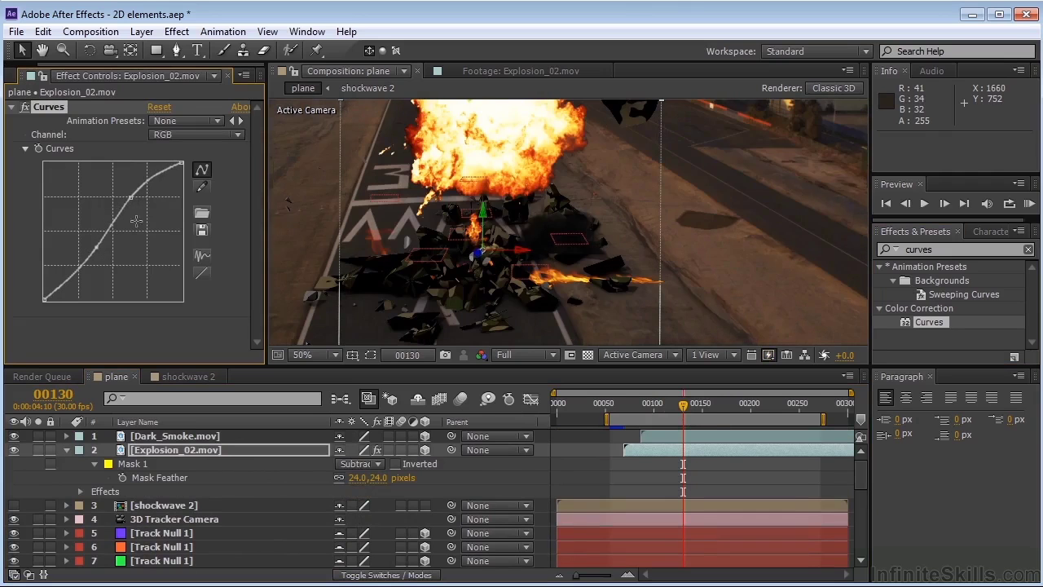
Switch the Curves channel to Green and pull the green curve below the diagonal.
click(178, 134)
click(184, 170)
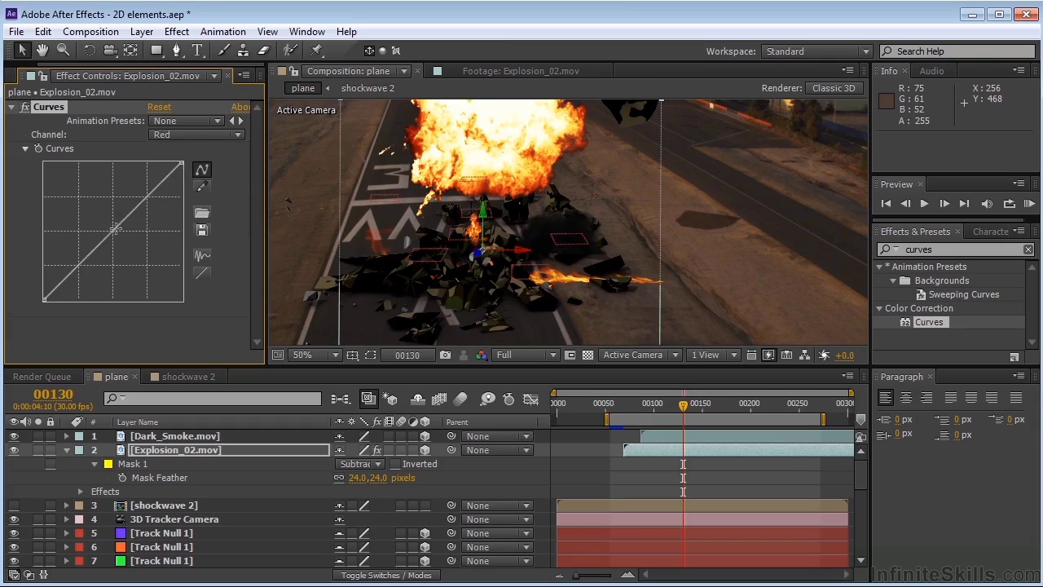
click(191, 135)
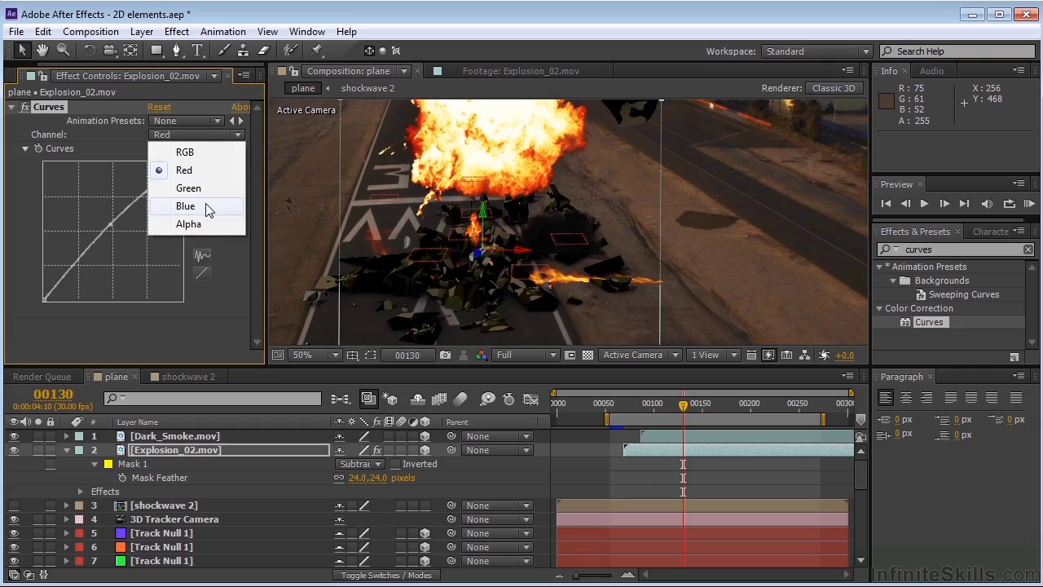
click(208, 194)
drag(112, 230, 120, 237)
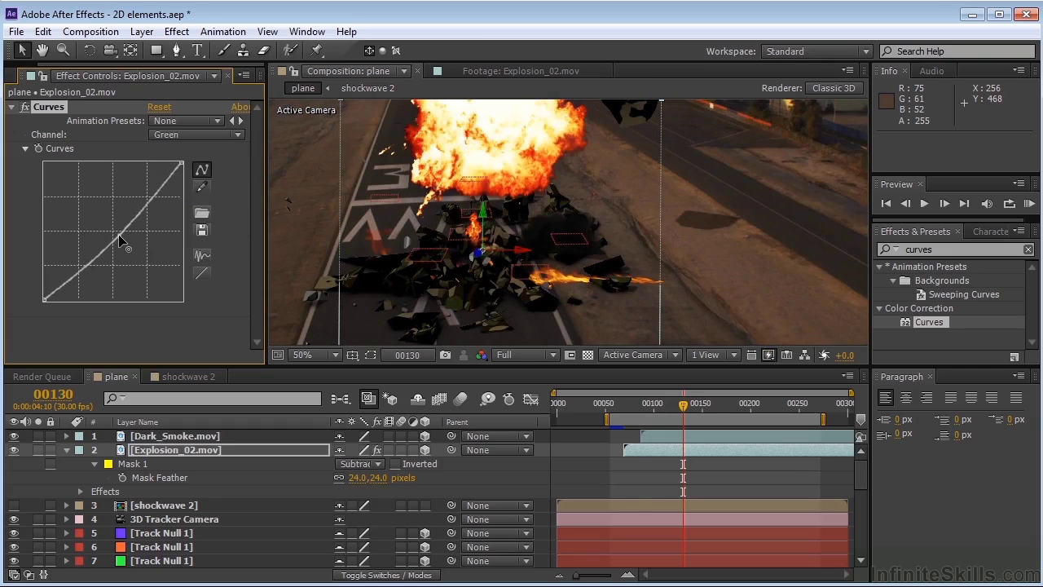
scroll(461, 234, down, 1)
Preview the graded comp, then stop at frame 00124 with Fire_02 selected.
key(space)
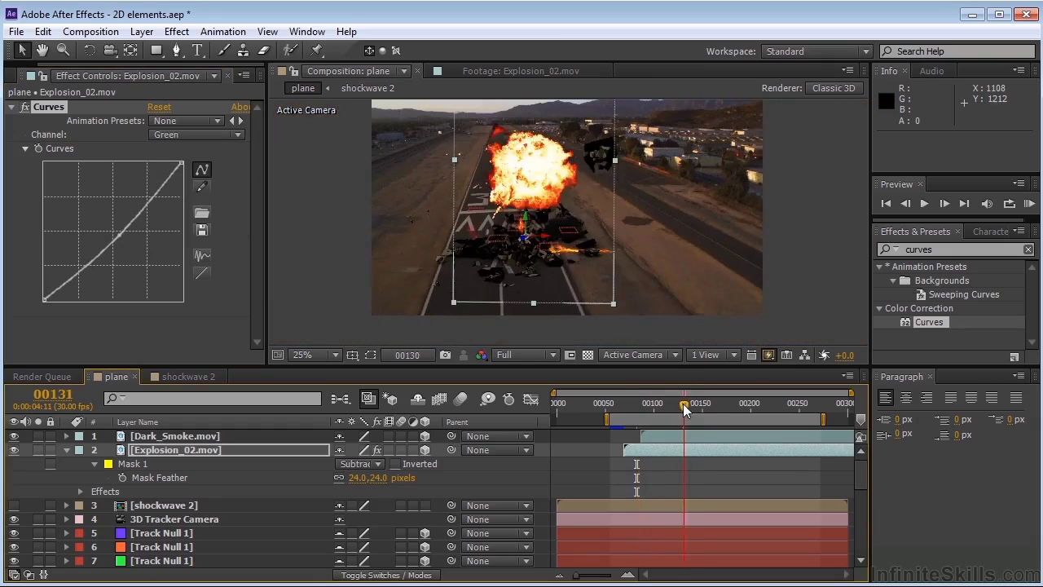
click(1029, 203)
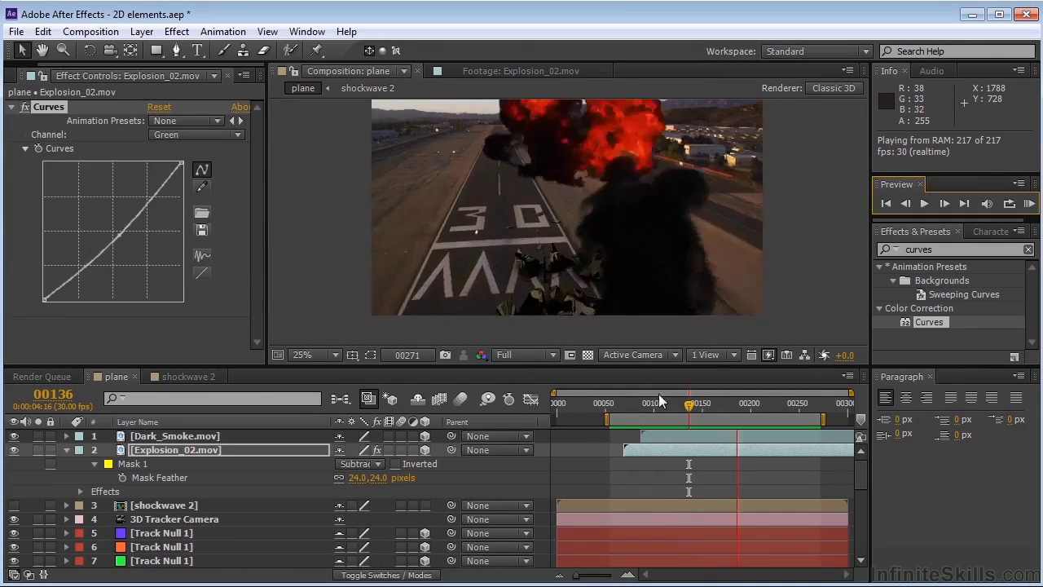
mouse_move(660, 404)
mouse_down()
mouse_move(635, 404)
mouse_move(678, 408)
mouse_up()
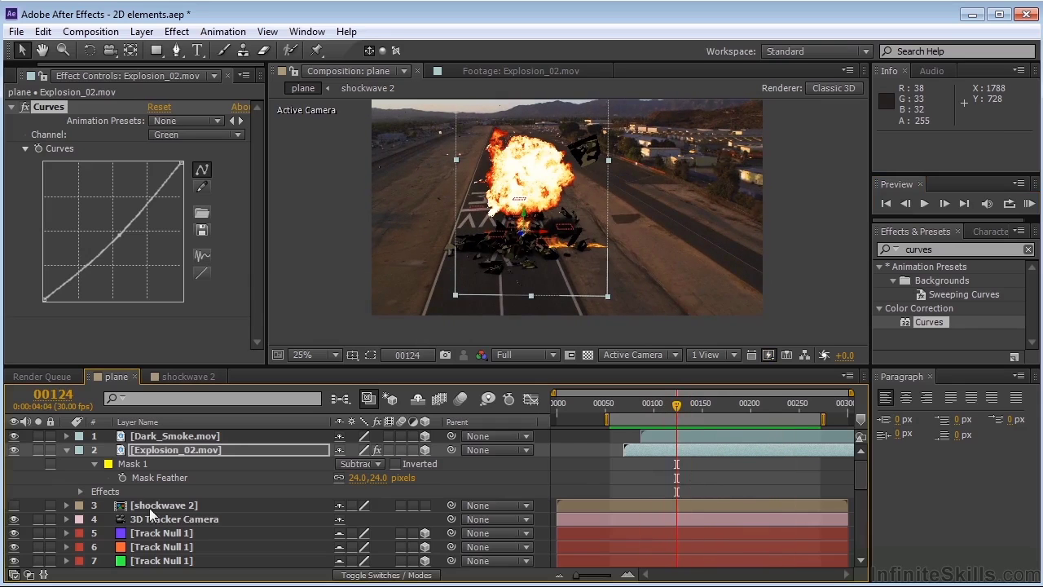
scroll(154, 518, down, 8)
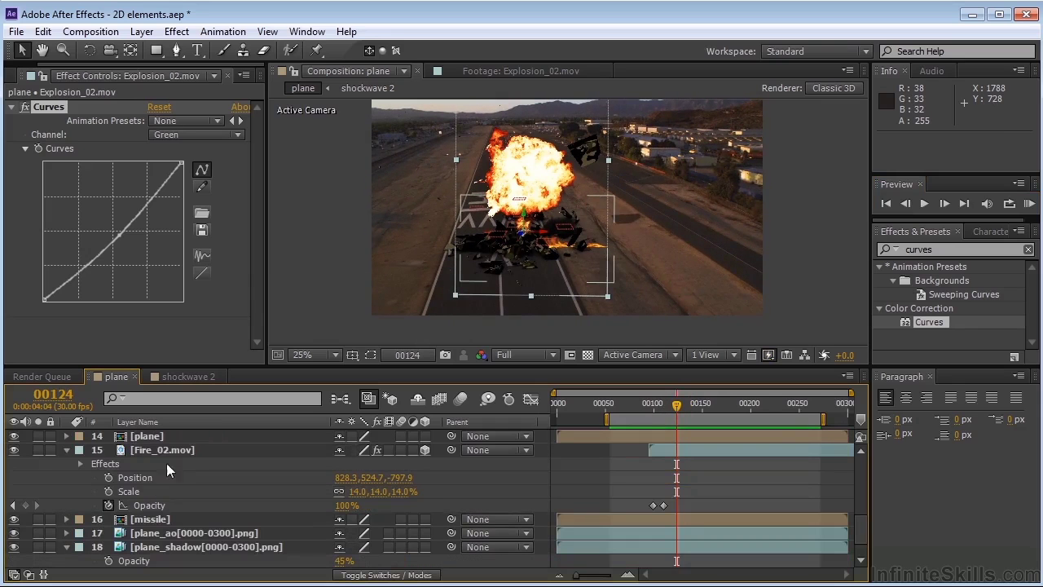
click(172, 449)
Raise the Red channel curve in Fire_02's Curves to warm the fire, viewing at 50%.
click(57, 108)
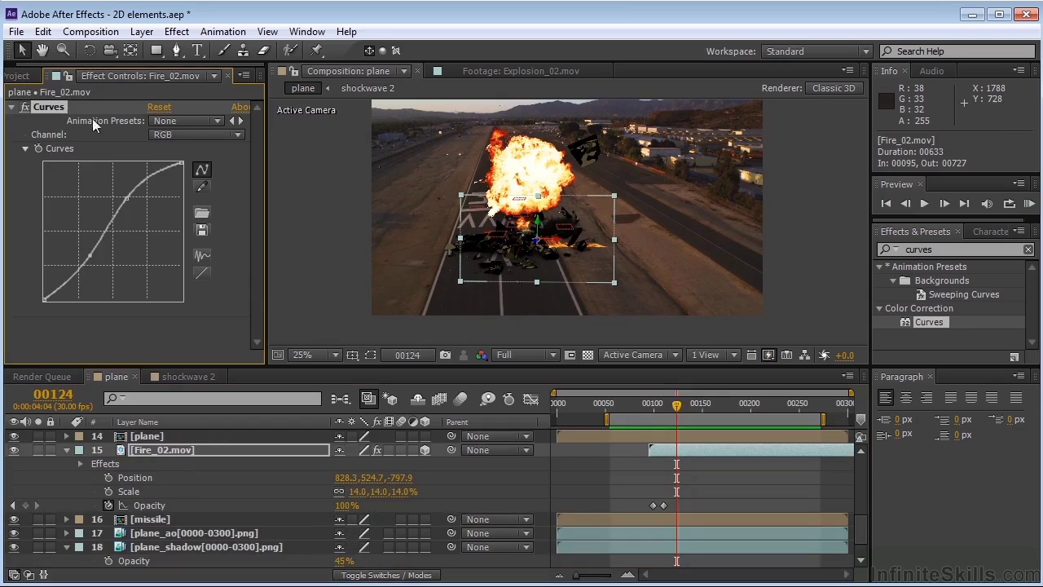
click(200, 137)
click(188, 167)
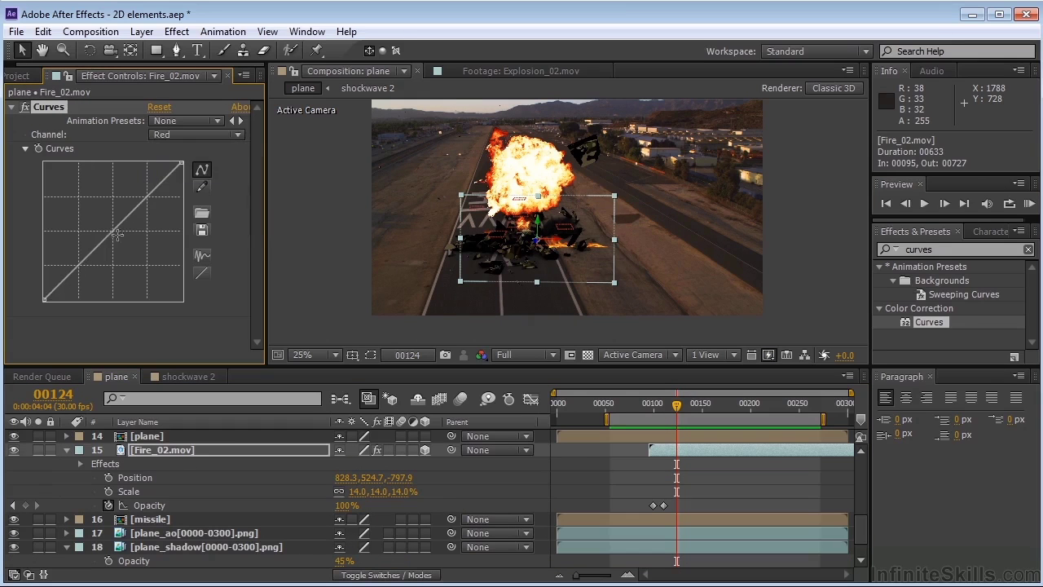
drag(115, 236, 108, 222)
key(period)
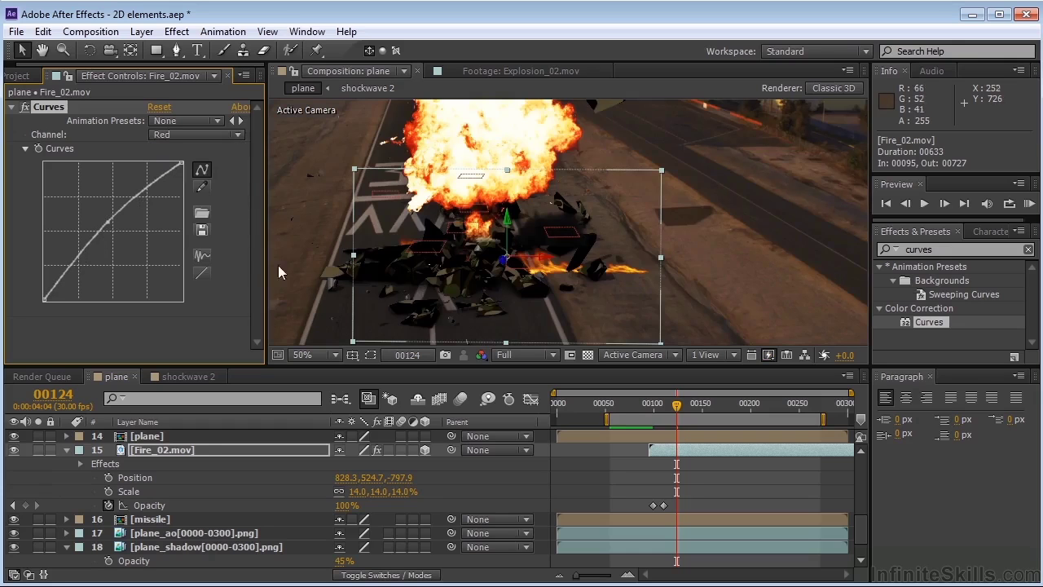
drag(109, 221, 108, 216)
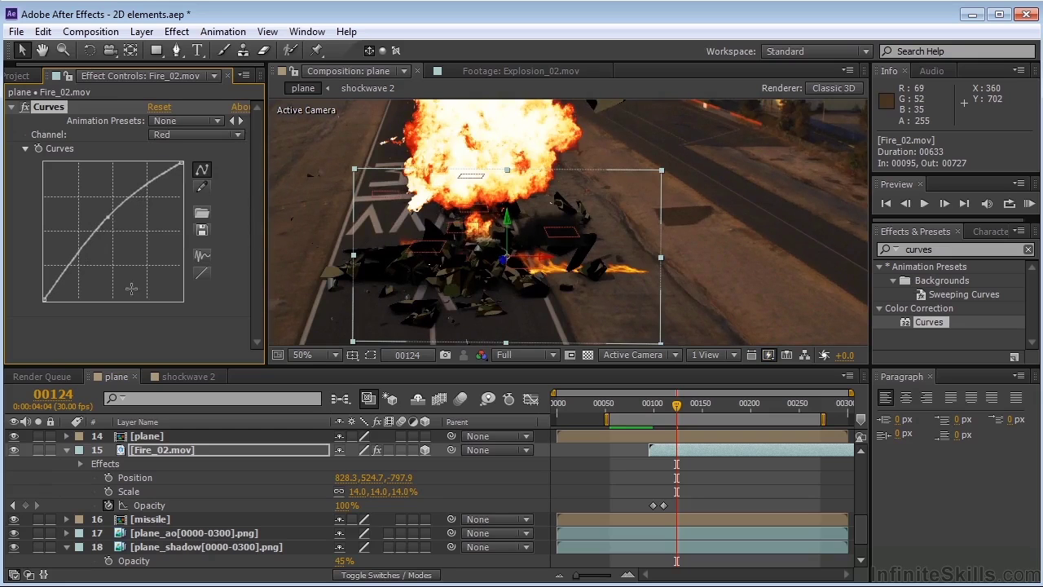
Lower Fire_02's Green channel curve slightly below the diagonal.
click(188, 134)
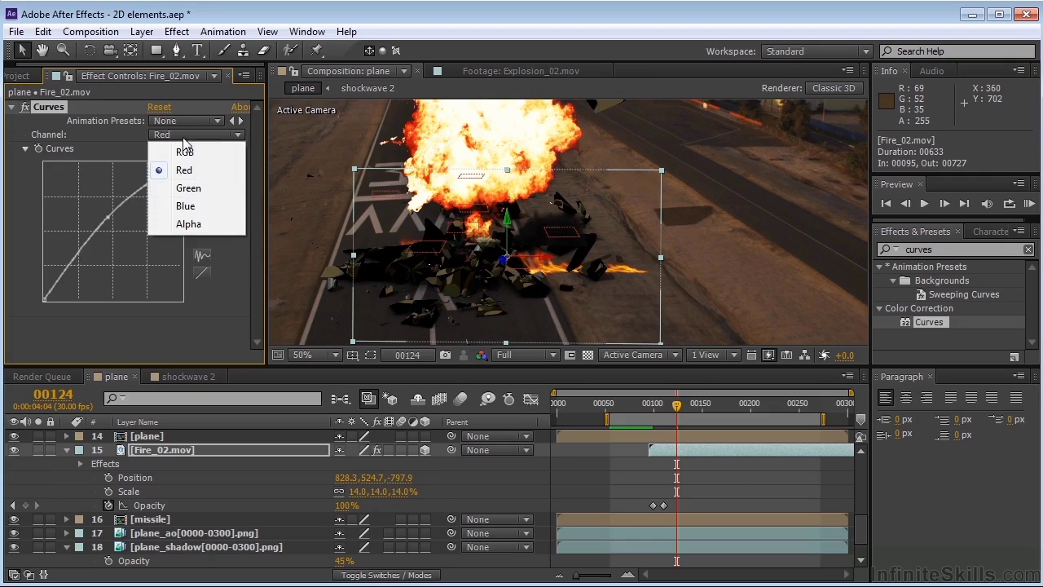
click(188, 187)
drag(118, 228, 120, 236)
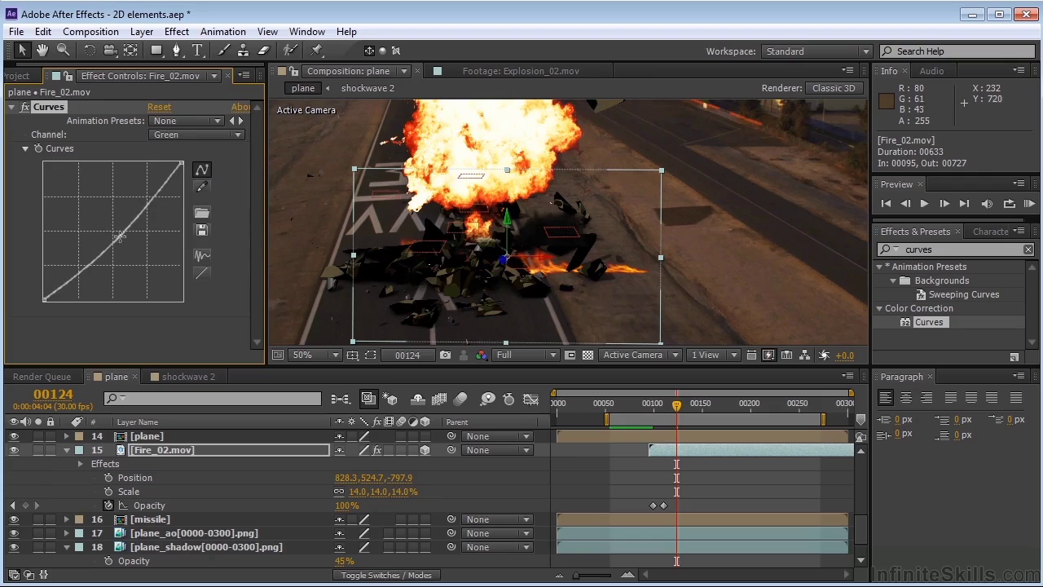
scroll(519, 229, down, 2)
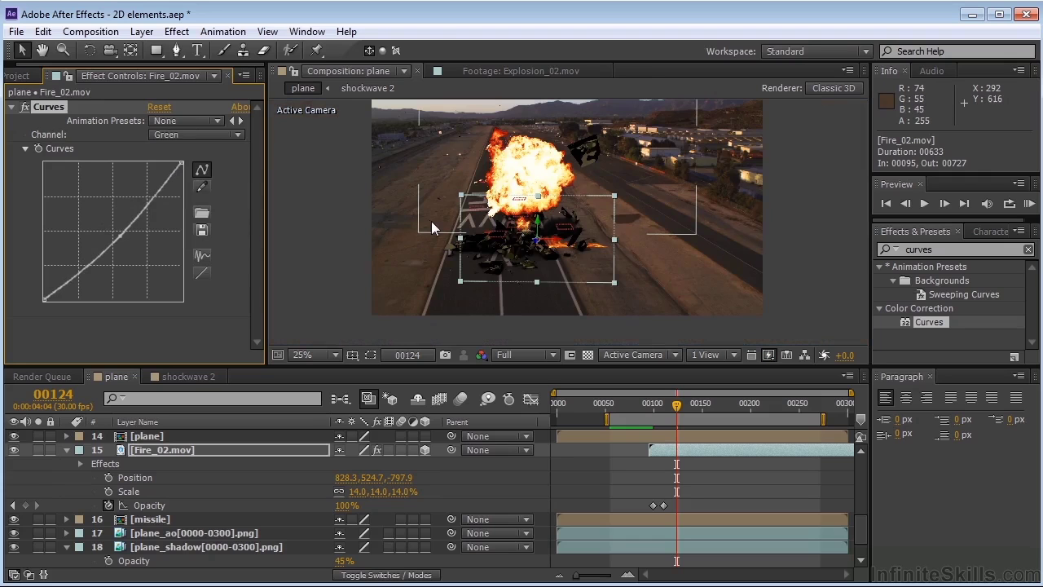
Add a new adjustment layer at the top and apply Lens Flare to it.
right_click(79, 569)
mouse_move(205, 390)
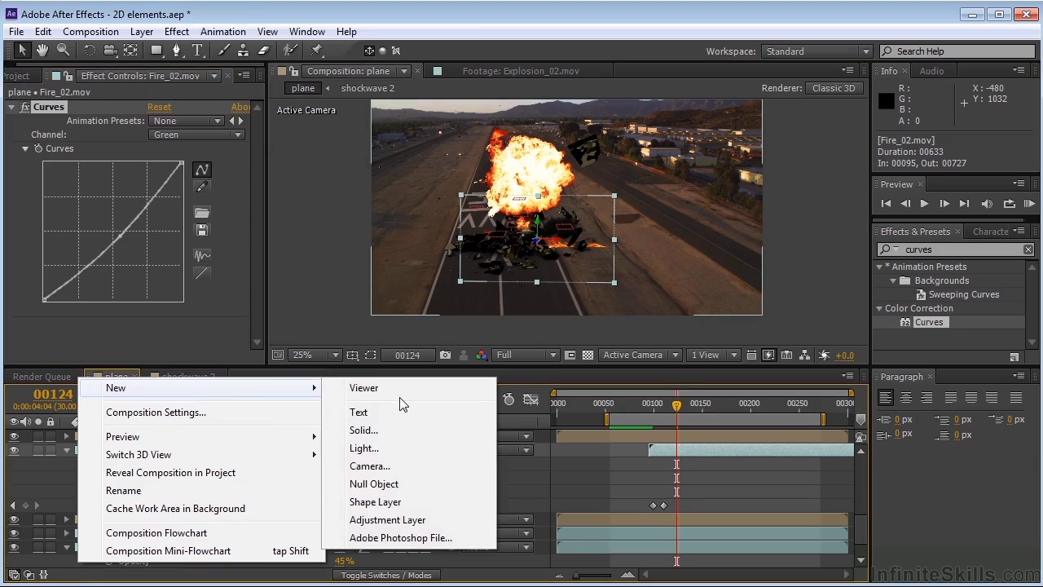
click(379, 519)
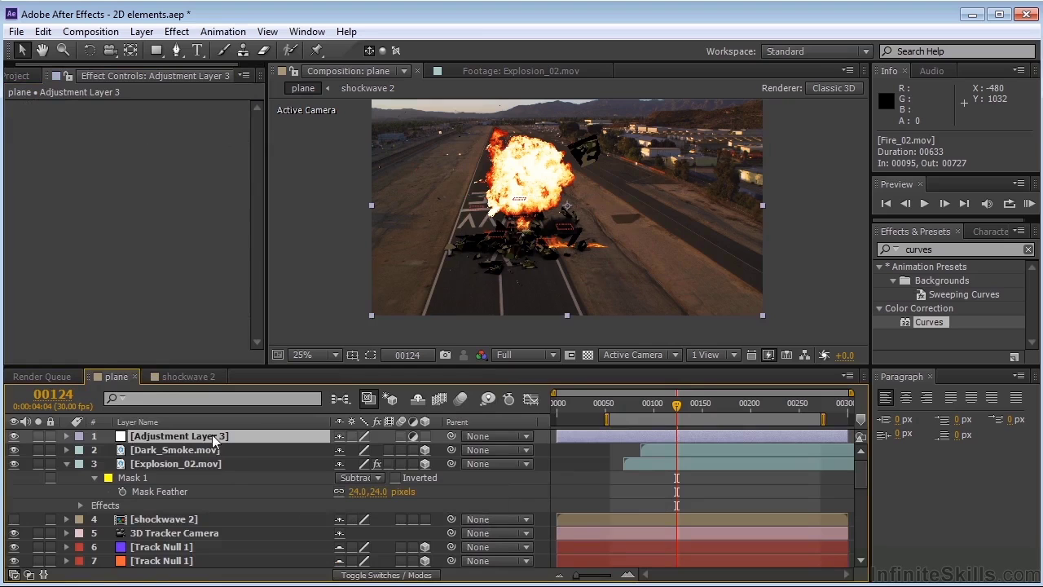
click(968, 248)
text(flare)
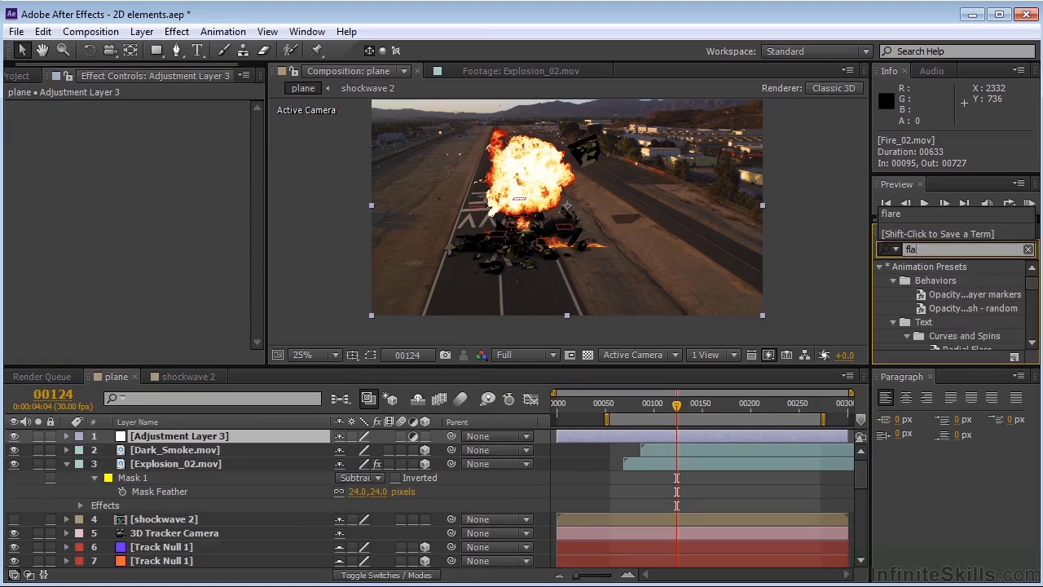
double_click(934, 335)
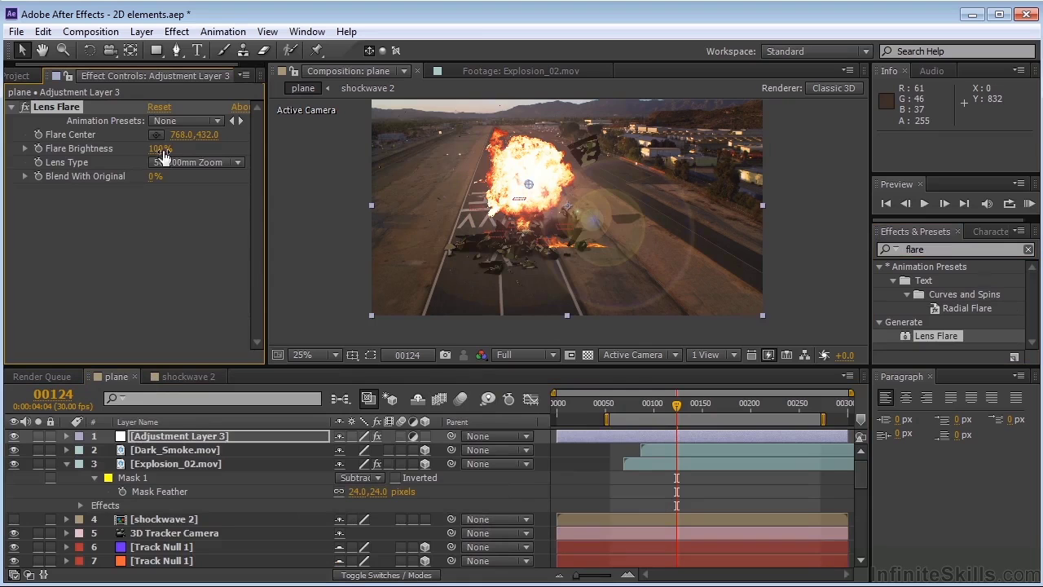
Set the flare to 105mm Prime centred at 760,516, keying brightness to 0% at frame 76.
click(183, 161)
click(199, 220)
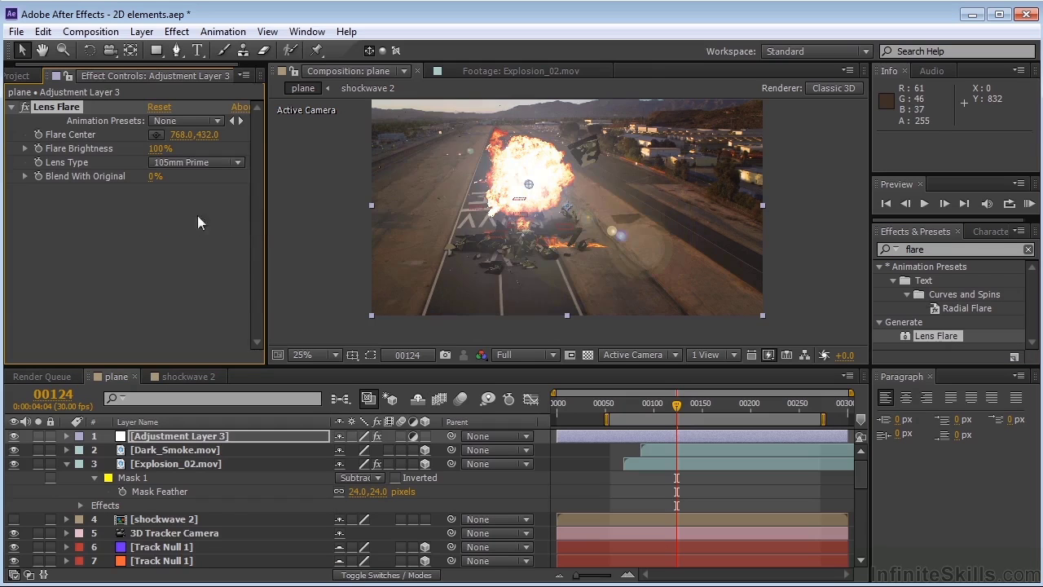
click(155, 135)
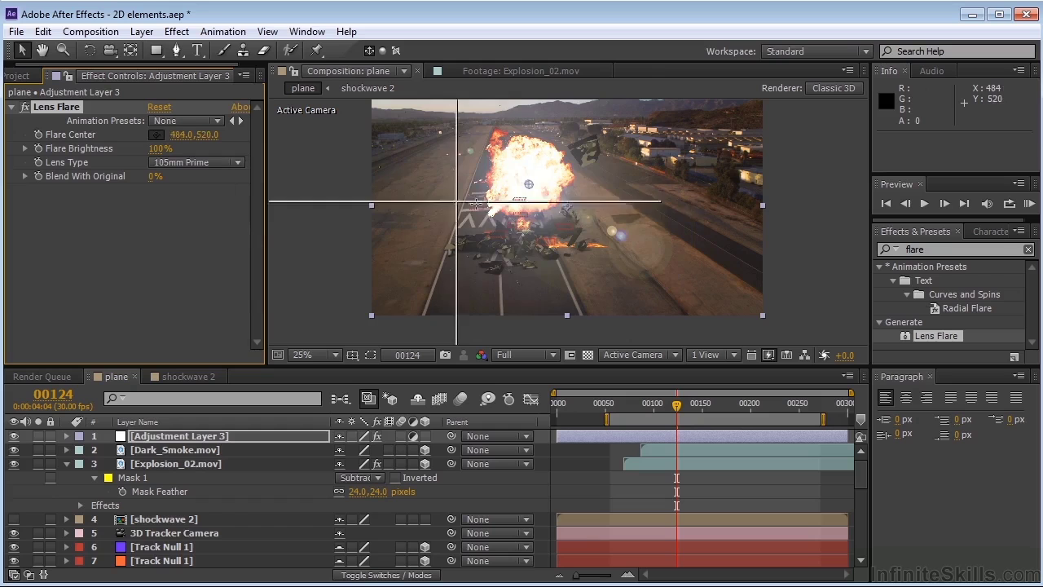
click(525, 203)
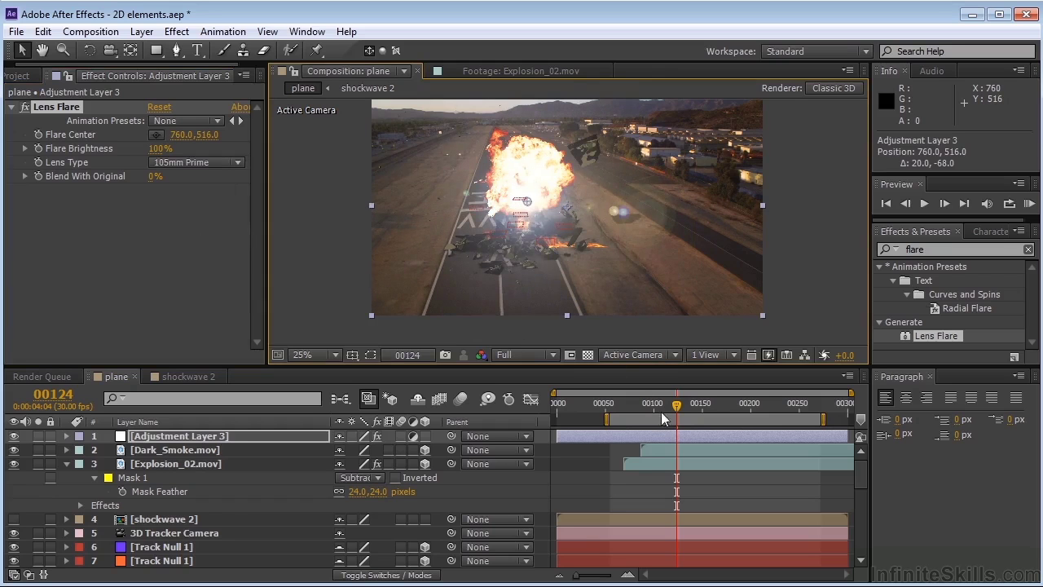
drag(660, 413, 629, 413)
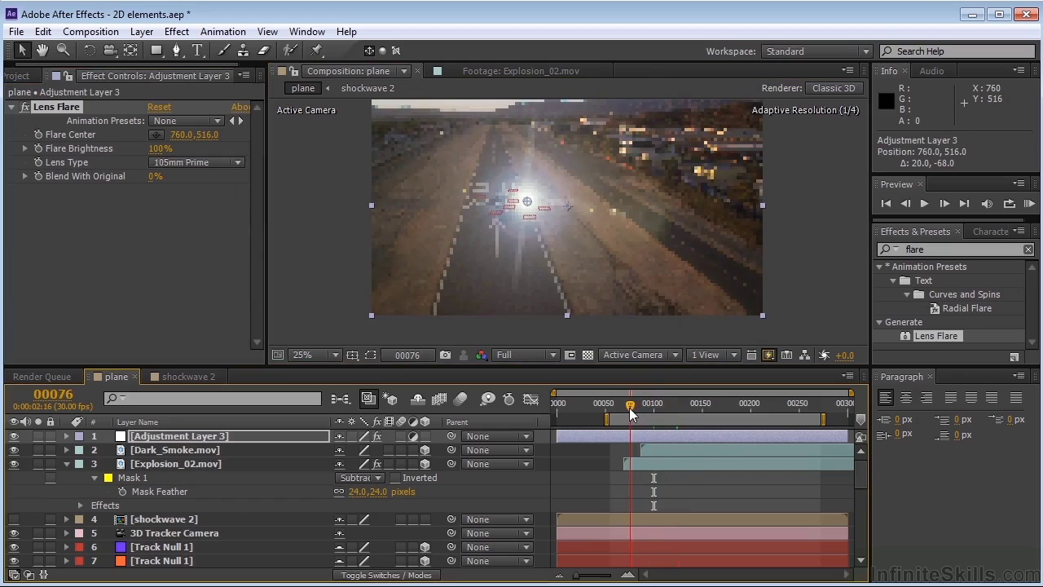
click(38, 149)
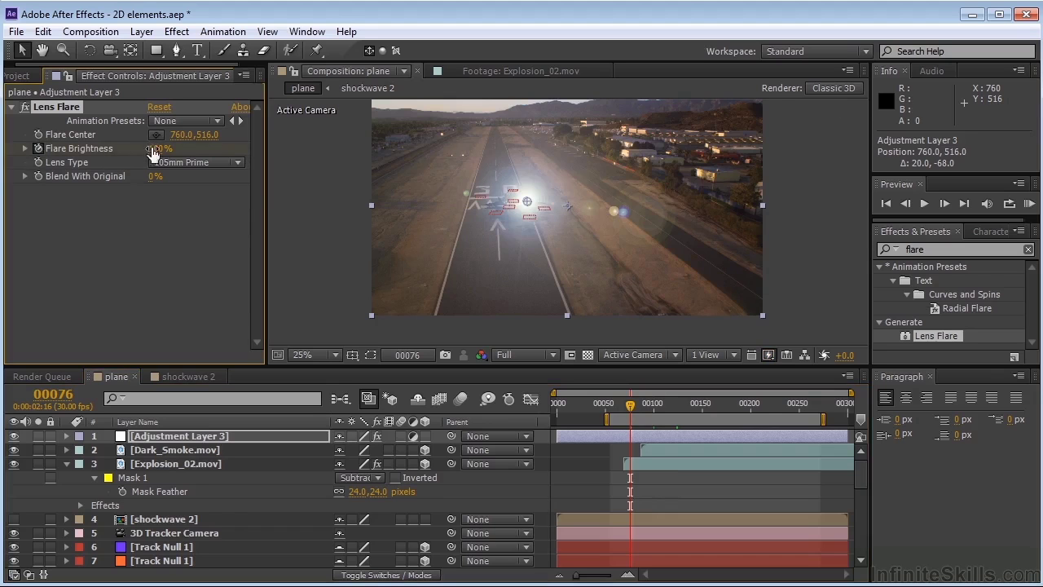
drag(153, 154, 106, 154)
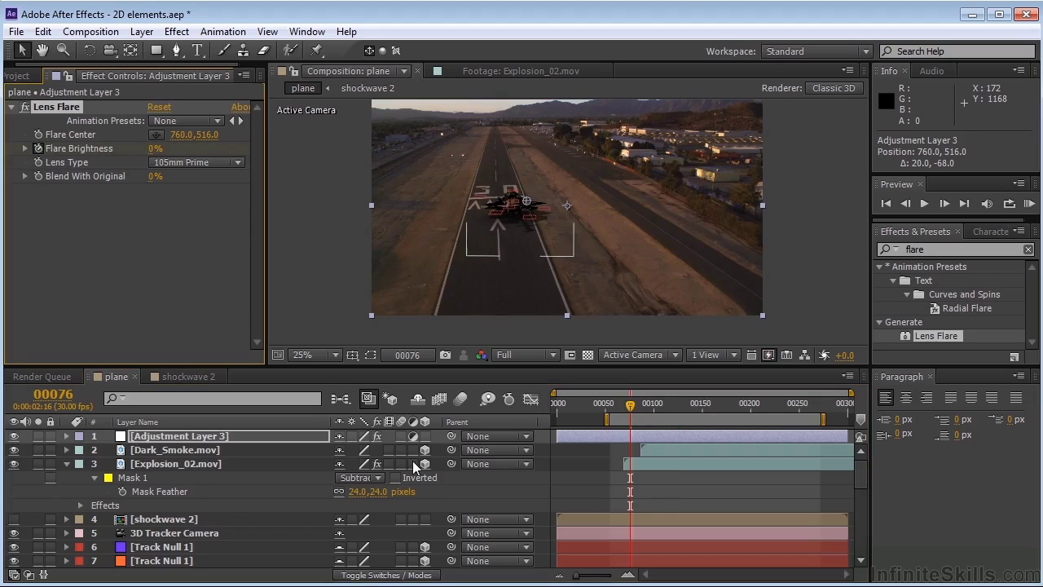
Key Flare Brightness up to 185% at frame 82 and back to 0% at frame 87.
key(u)
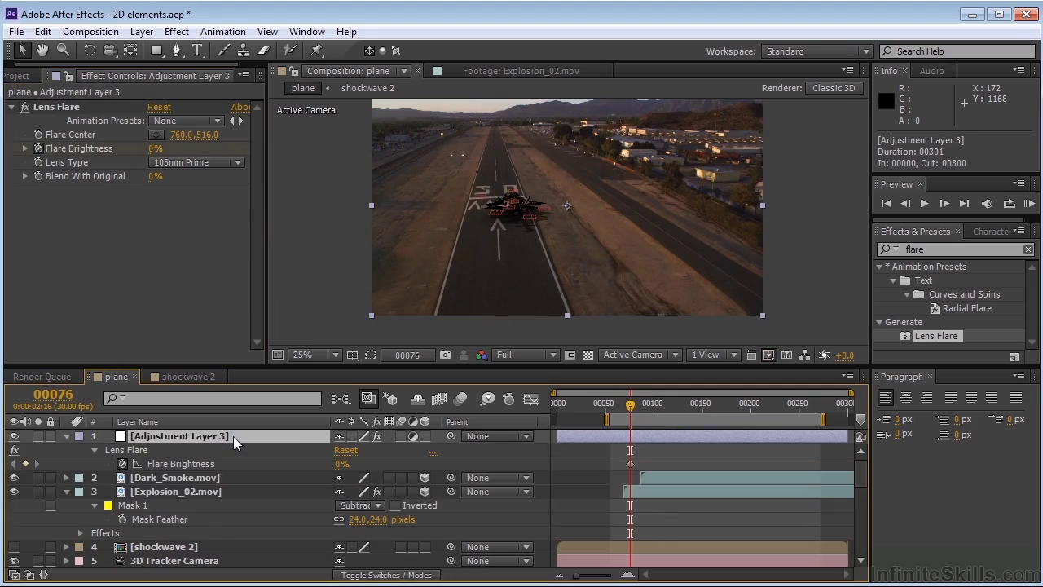
key(Page_Down)
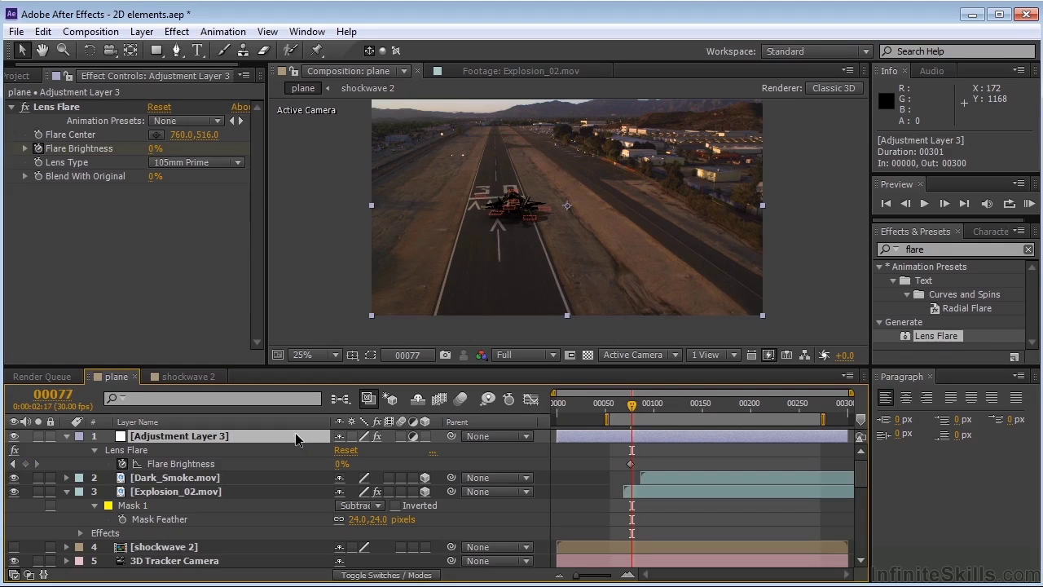
key(Page_Down)
key(Page_Down)
key(Page_Down)
key(Page_Down)
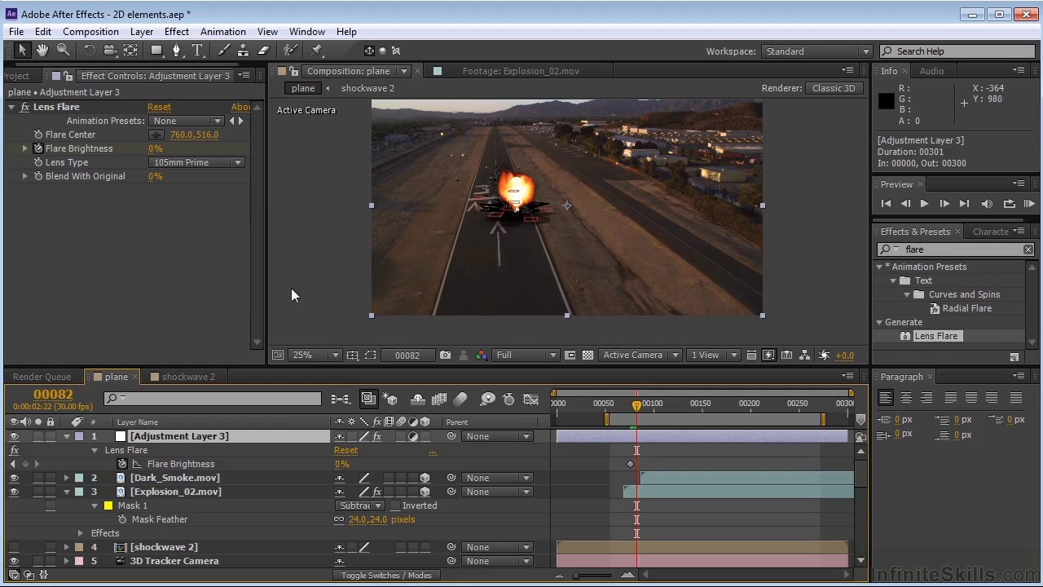
drag(149, 149, 303, 150)
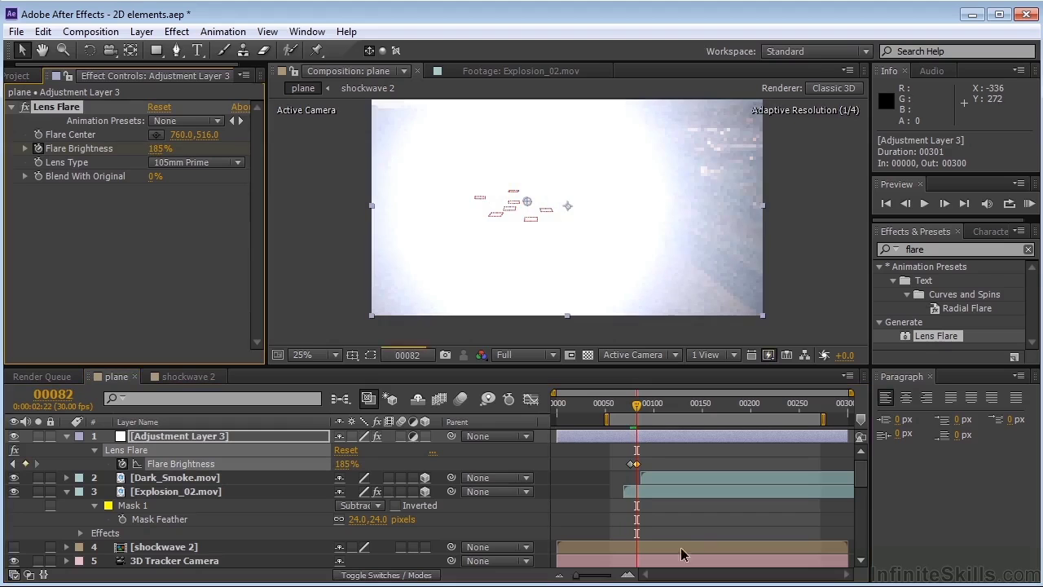
click(641, 415)
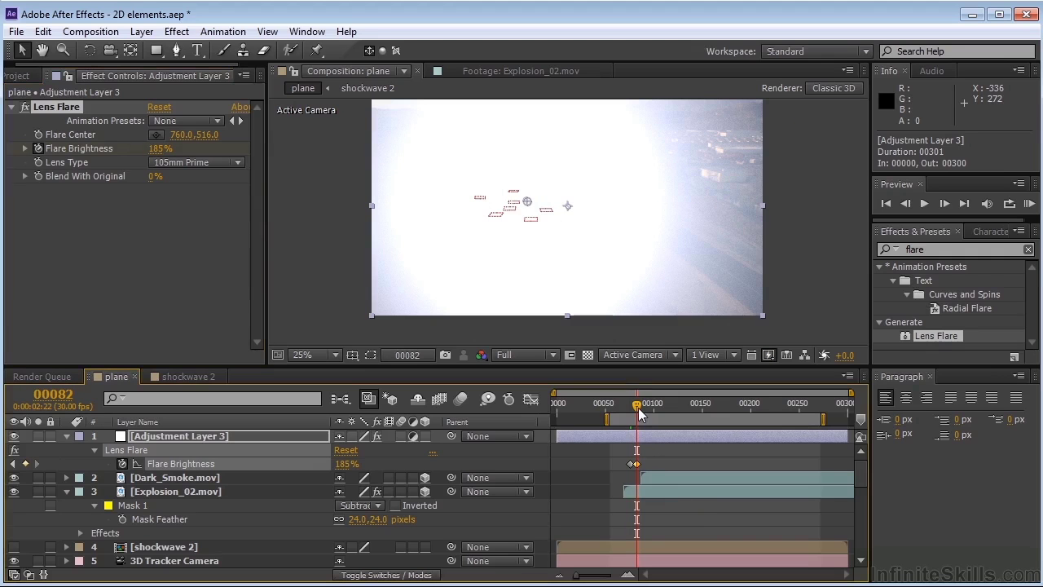
click(160, 150)
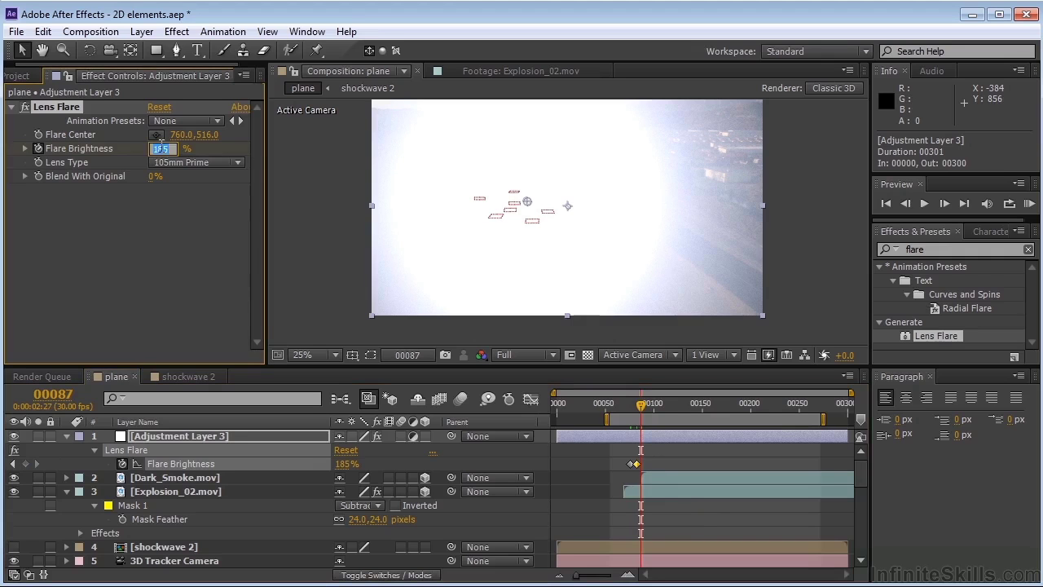
key(Return)
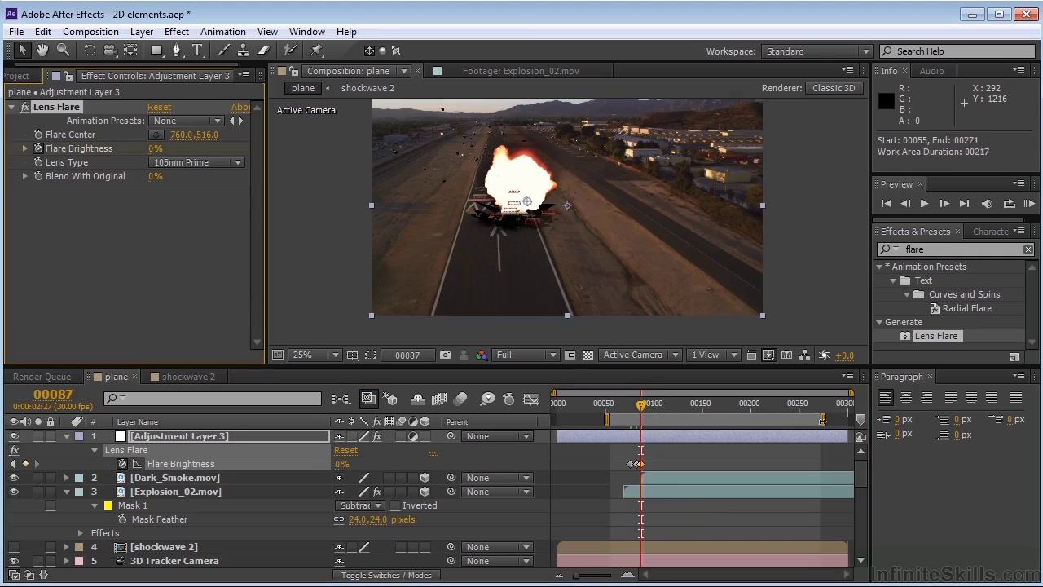
Trim the work area end to about frame 113 and preview the flare flash.
drag(823, 418, 669, 418)
click(1029, 204)
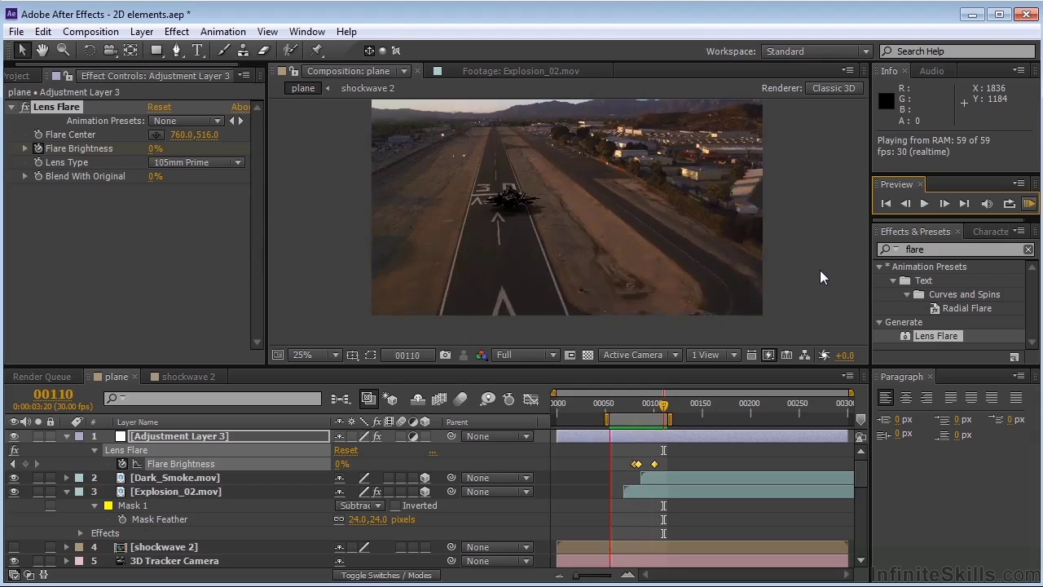
key(space)
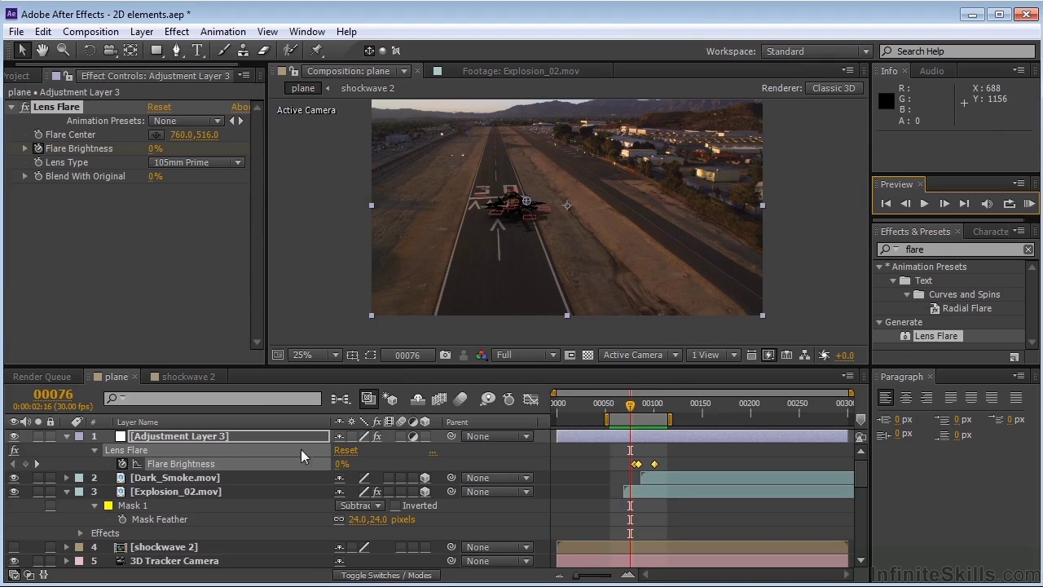
Pre-compose an initial layer selection, then undo that attempt.
click(215, 433)
scroll(214, 433, down, 7)
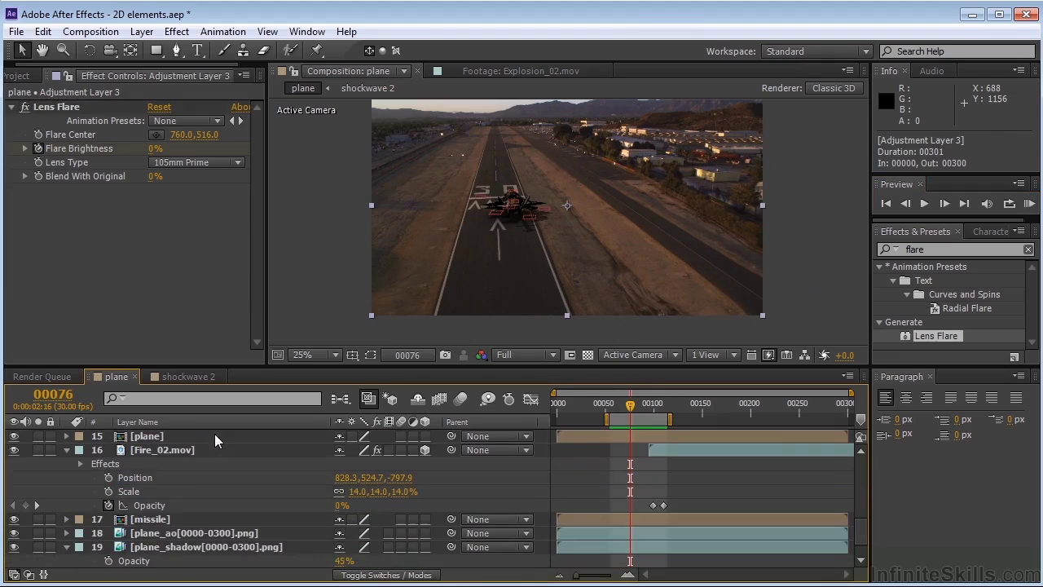
shift+click(190, 547)
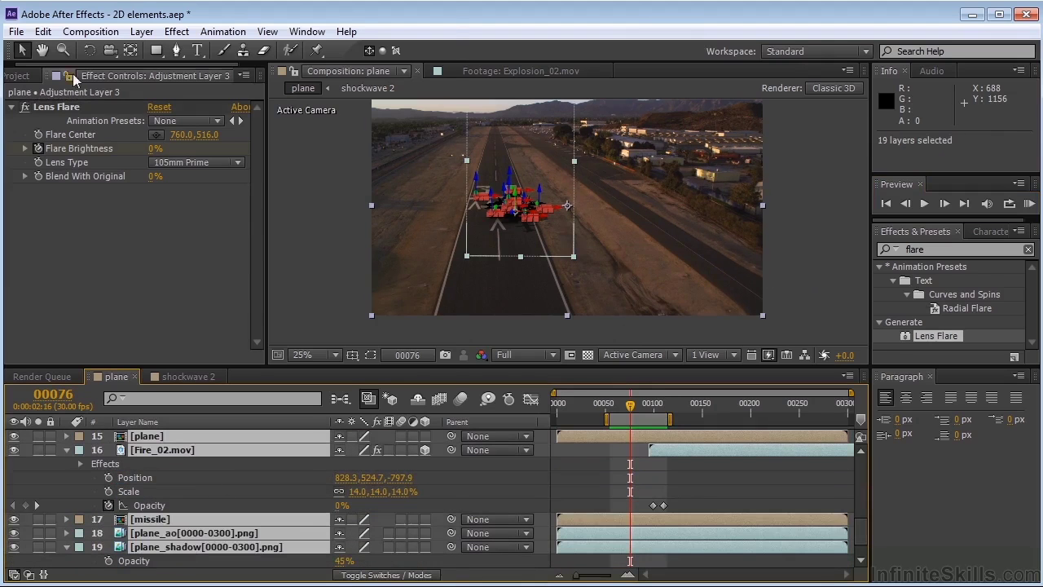
click(140, 32)
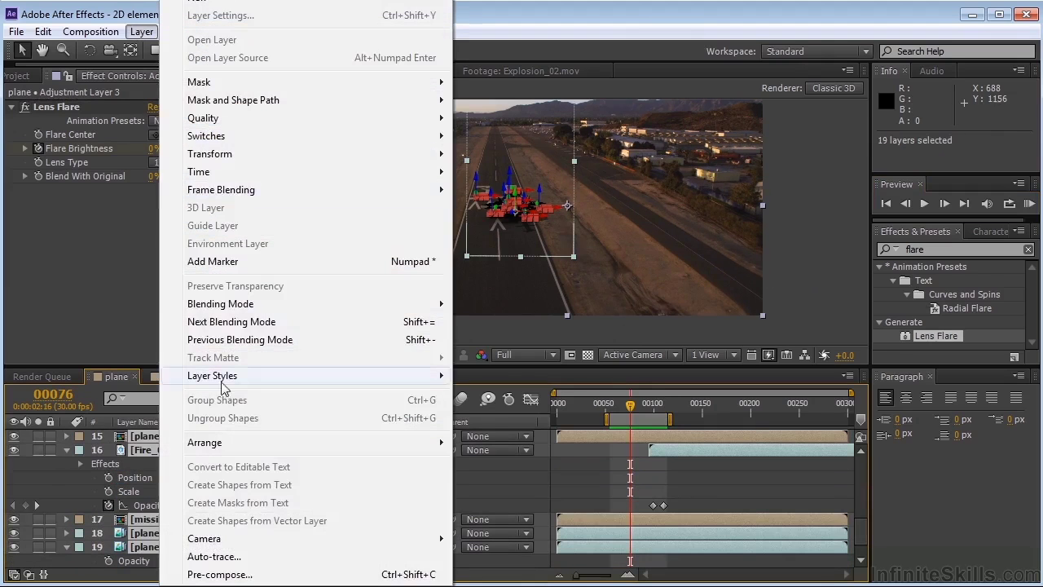
click(252, 576)
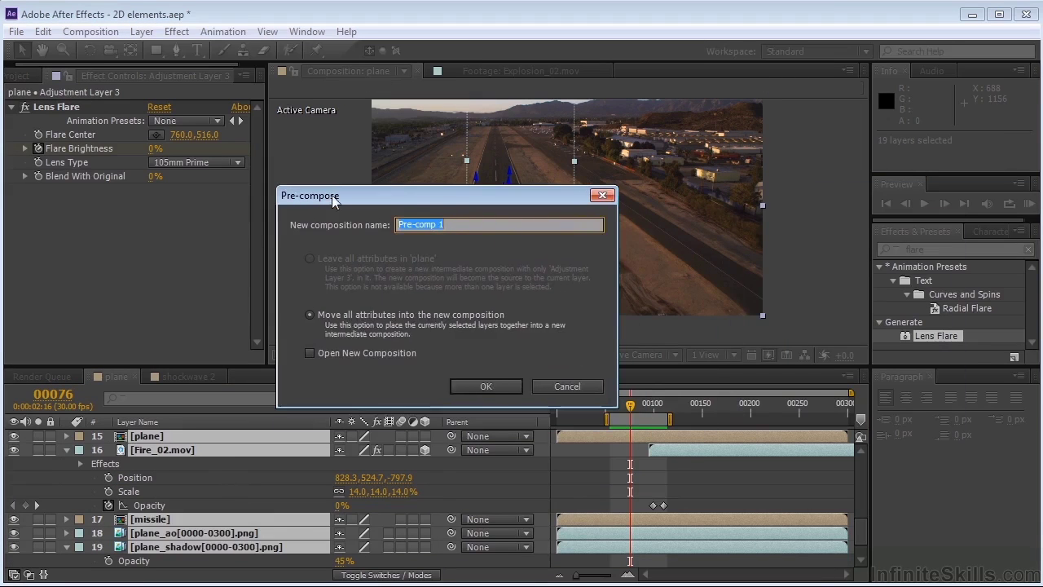
click(486, 388)
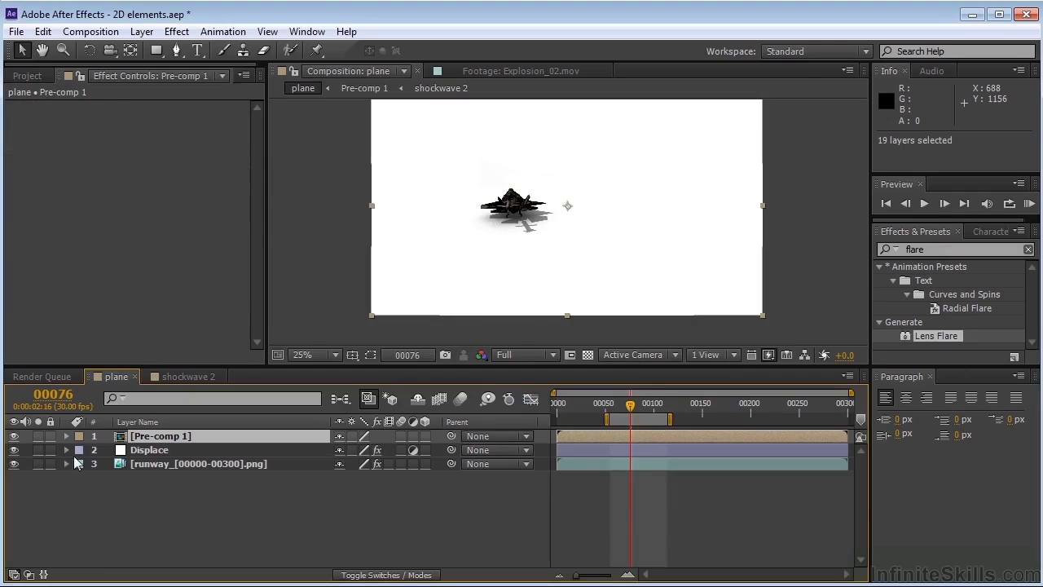
key(ctrl+z)
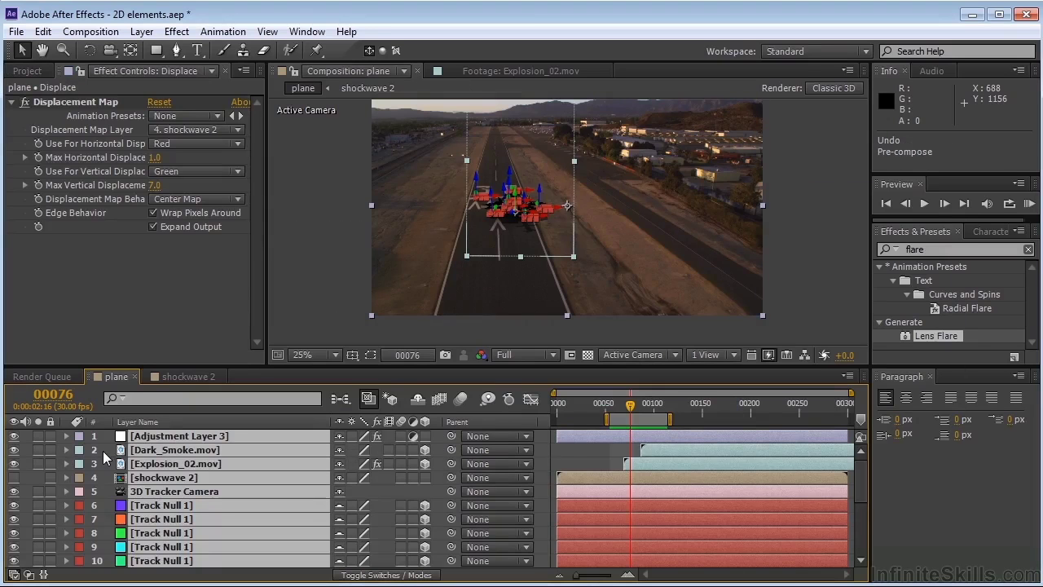
Select all 21 layers and pre-compose them into Pre-comp 1.
drag(245, 366, 242, 347)
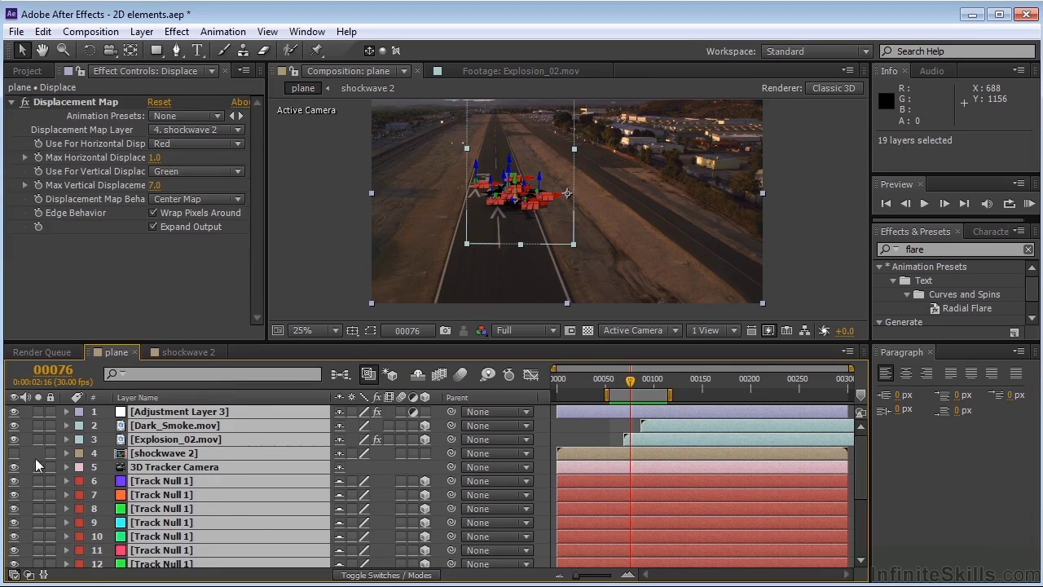
scroll(163, 458, down, 5)
click(167, 559)
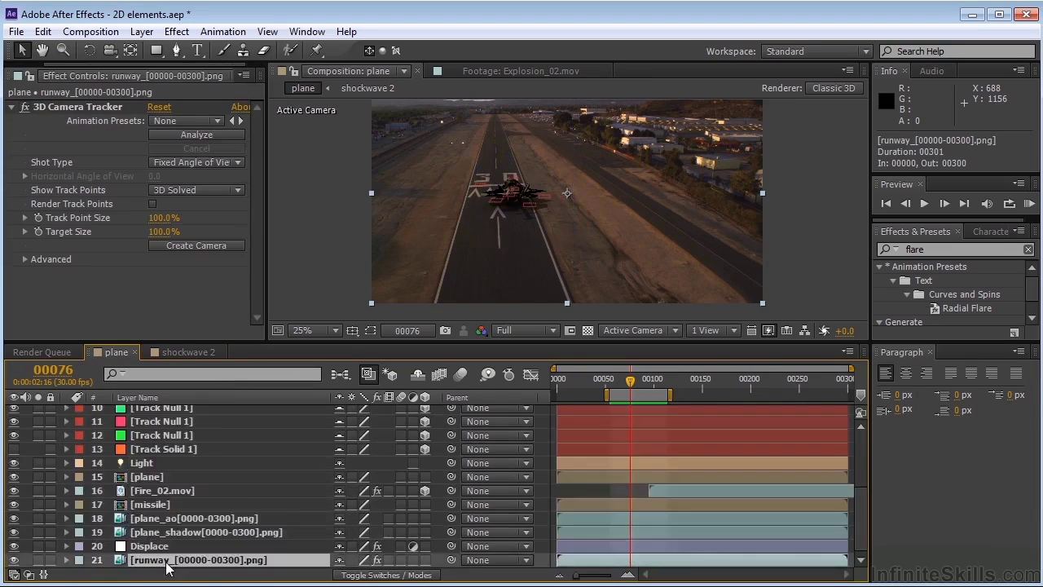
scroll(167, 567, up, 5)
shift+click(166, 418)
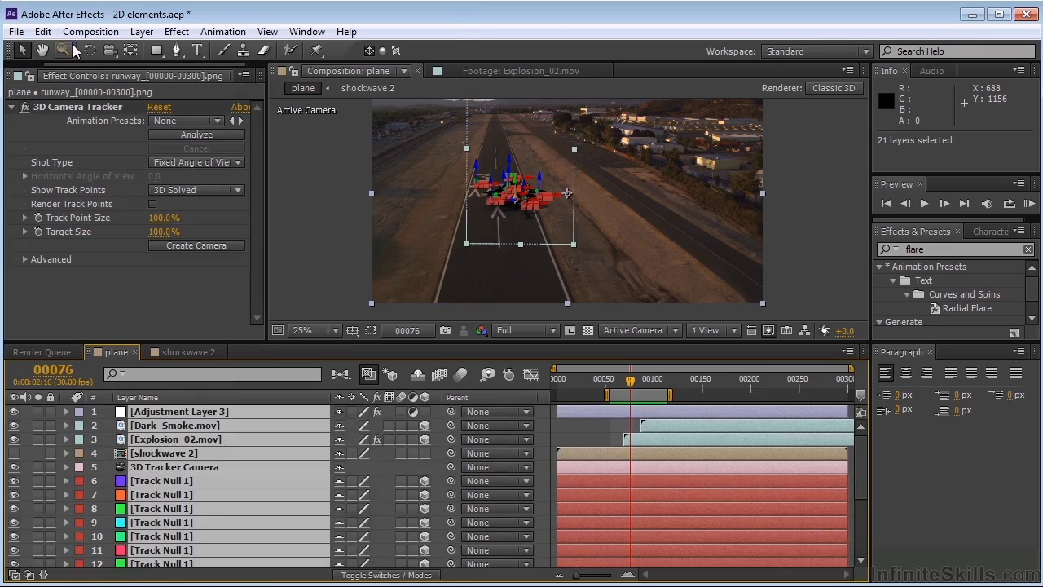
click(141, 31)
click(253, 571)
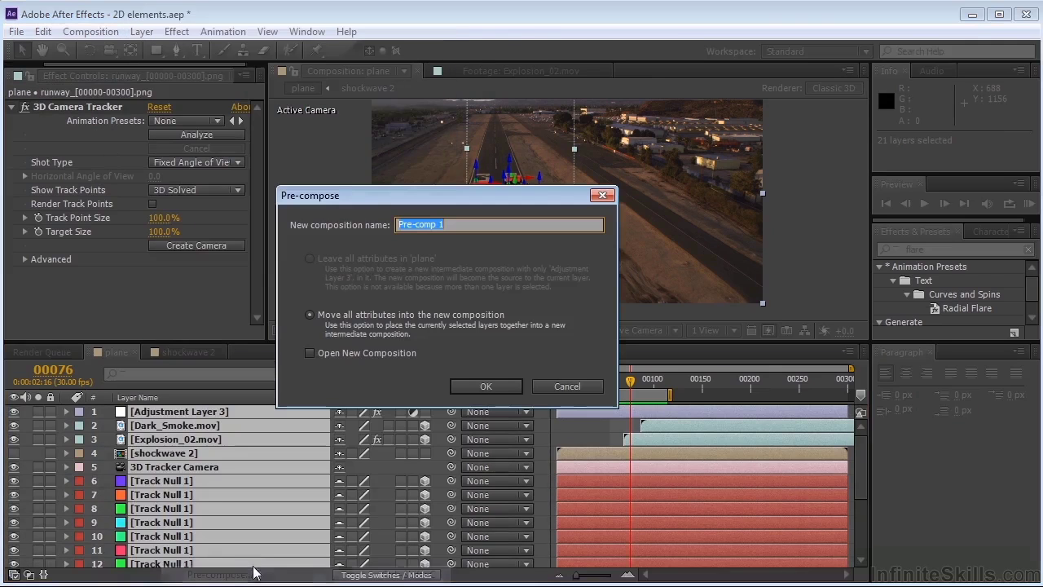
click(478, 385)
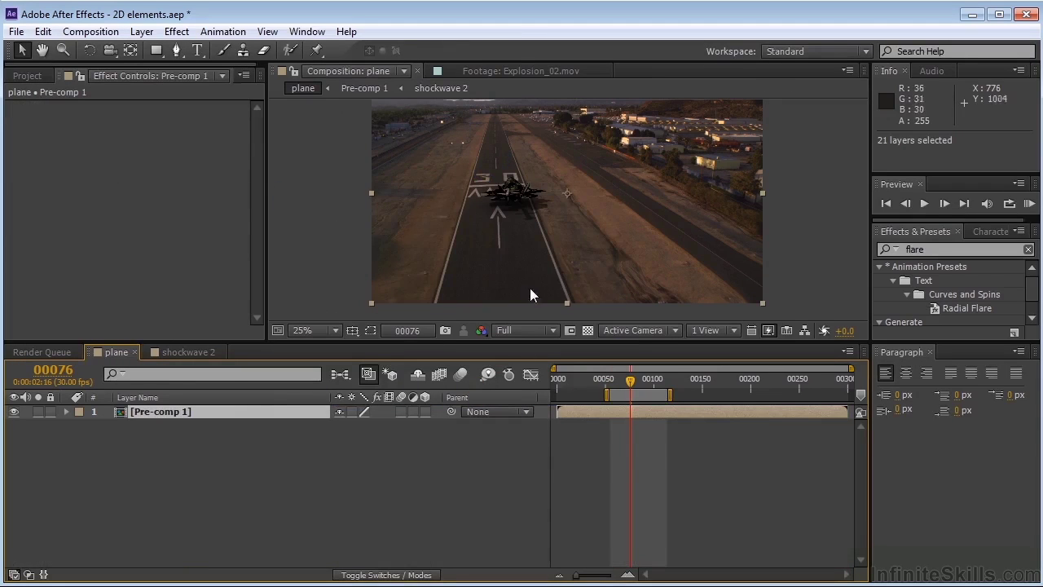
Reset the work area to the full comp and close the shockwave 2 tab, returning to plane.
double_click(118, 412)
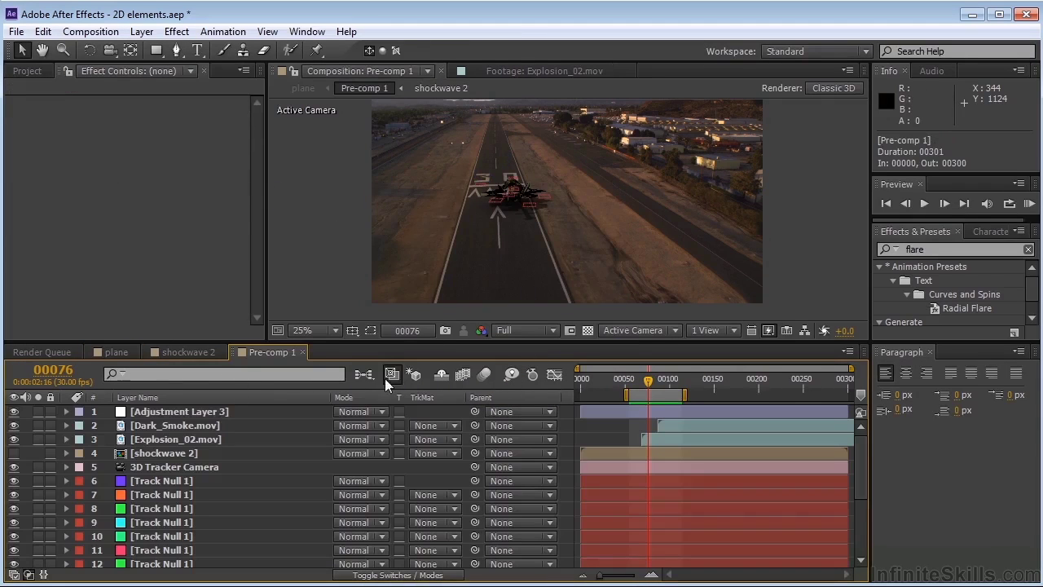
drag(685, 395, 850, 396)
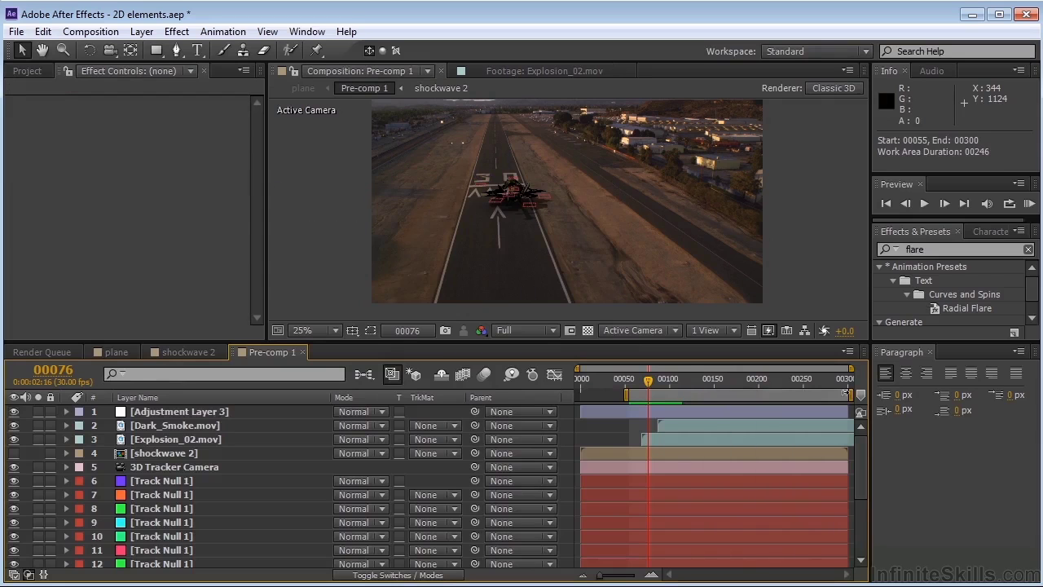
drag(624, 395, 578, 394)
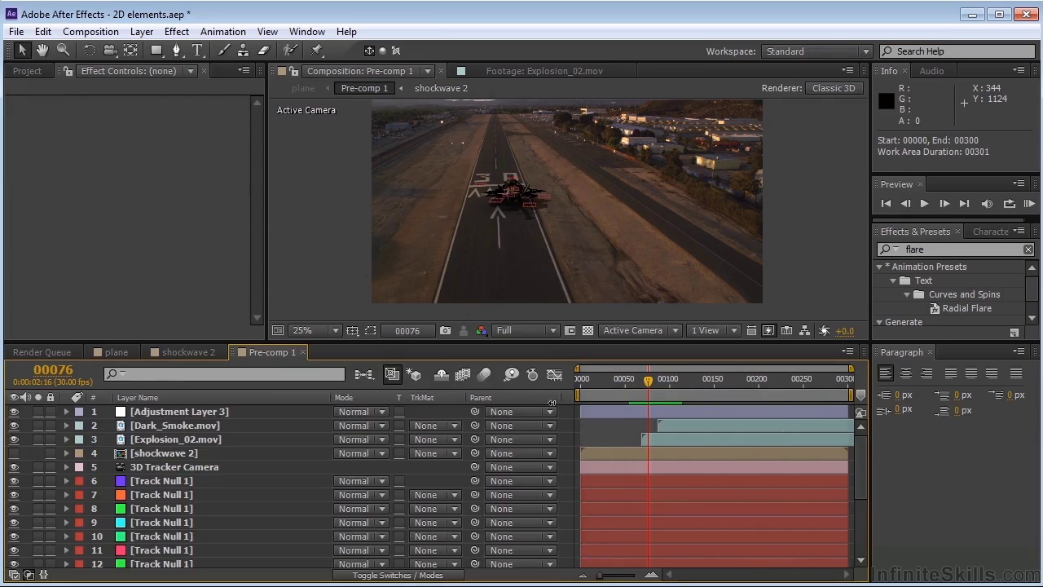
click(166, 350)
click(220, 351)
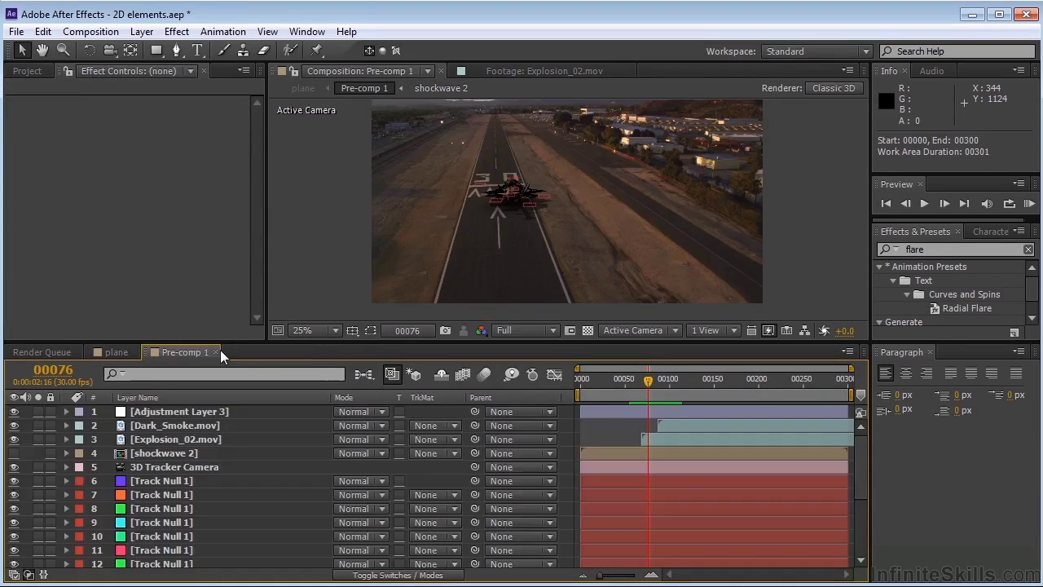
click(125, 351)
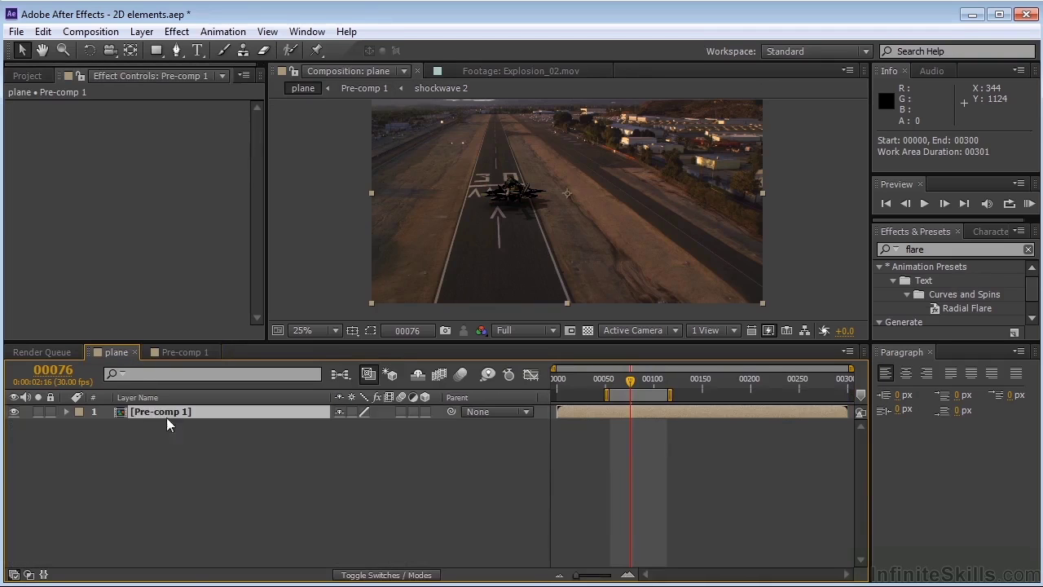
drag(671, 396, 851, 396)
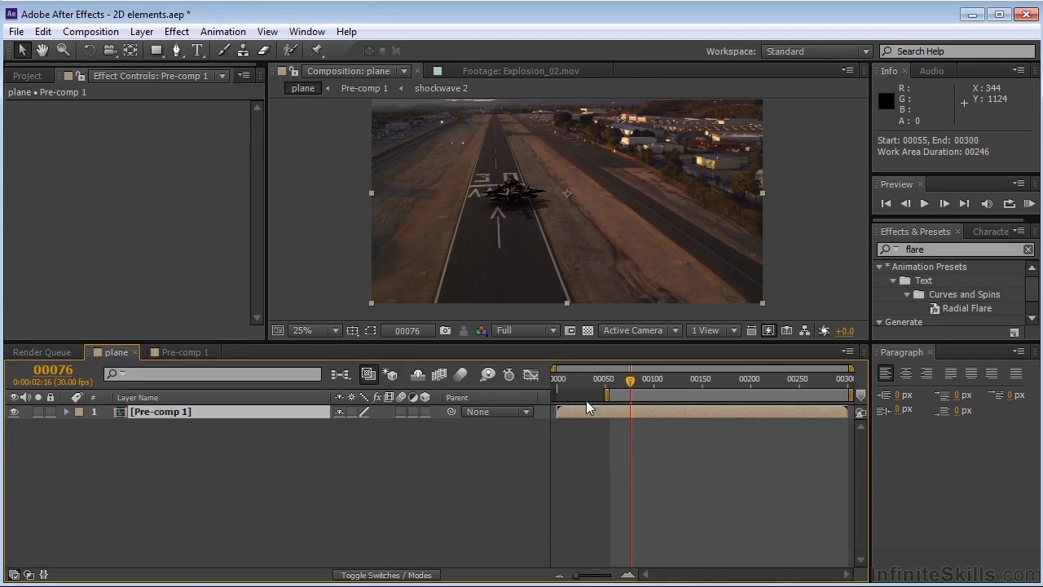
drag(606, 394, 559, 397)
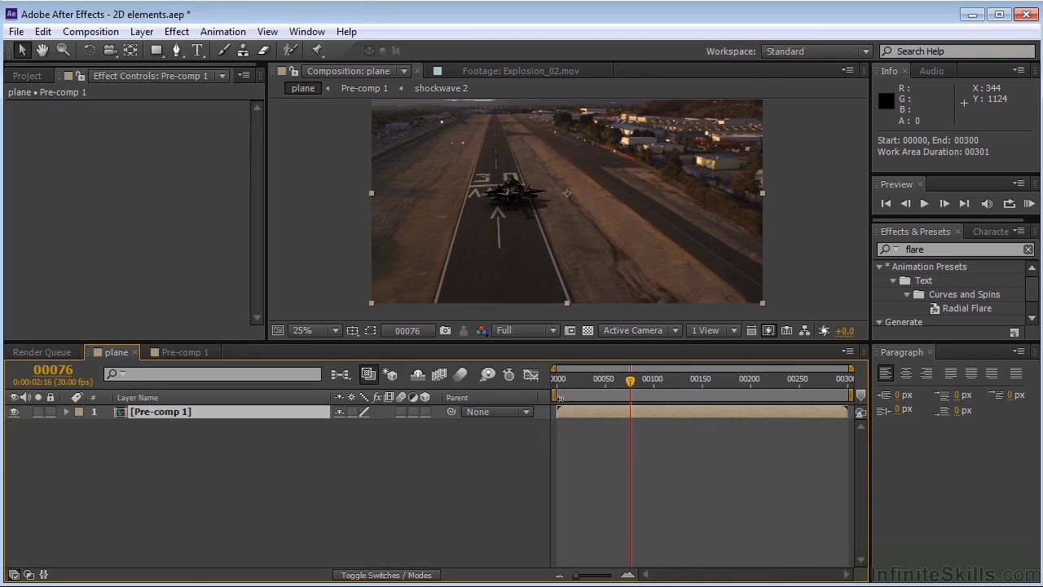
Add Adjustment Layer 4 above Pre-comp 1 and apply Magic Bullet Looks to it.
right_click(430, 504)
mouse_move(525, 331)
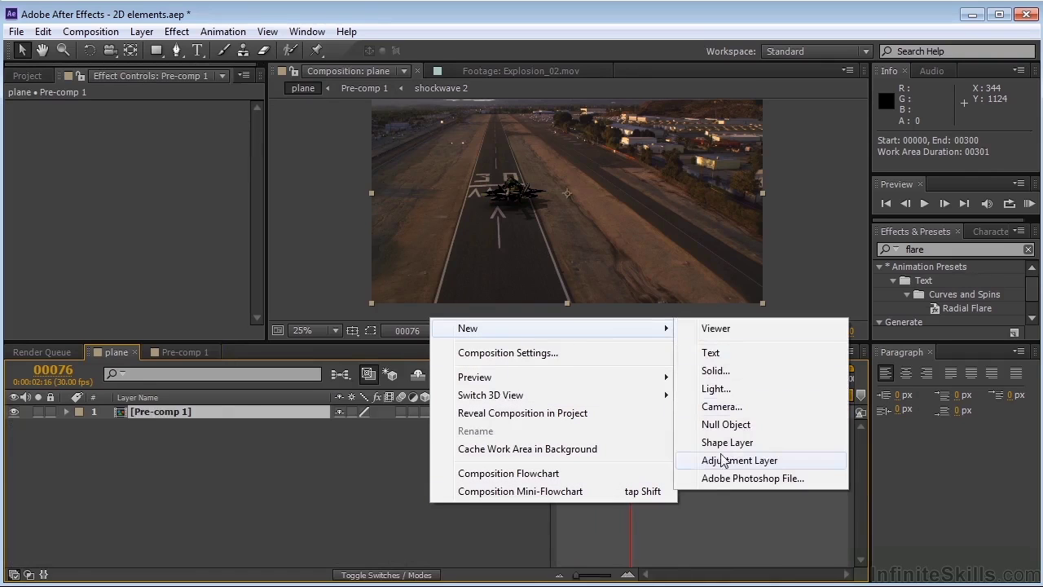
click(722, 460)
click(939, 252)
text(looks)
key(Return)
drag(600, 359, 154, 413)
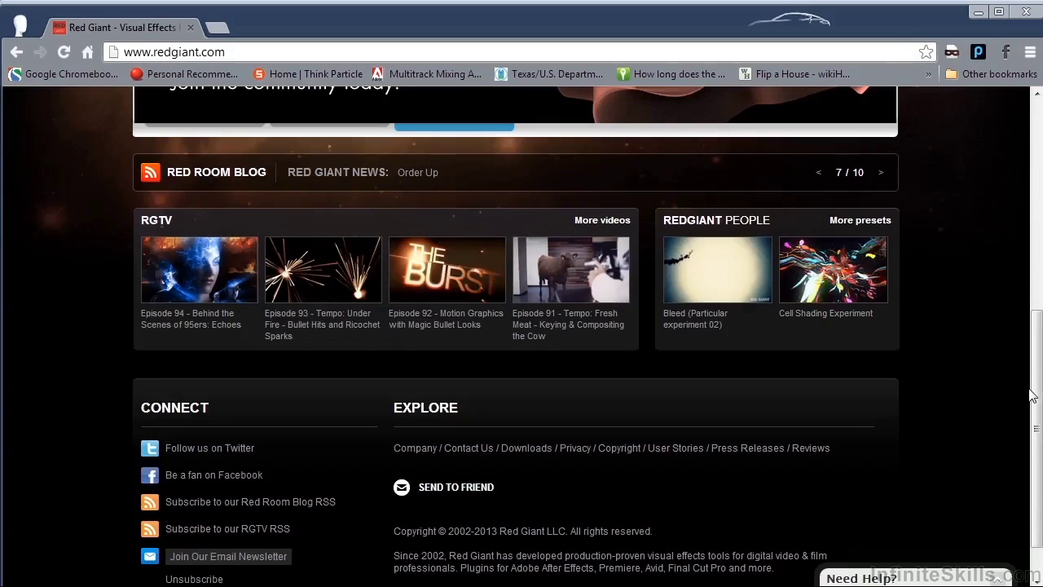
Scroll the Red Giant page back to the top and minimize Chrome.
drag(1034, 396, 1034, 172)
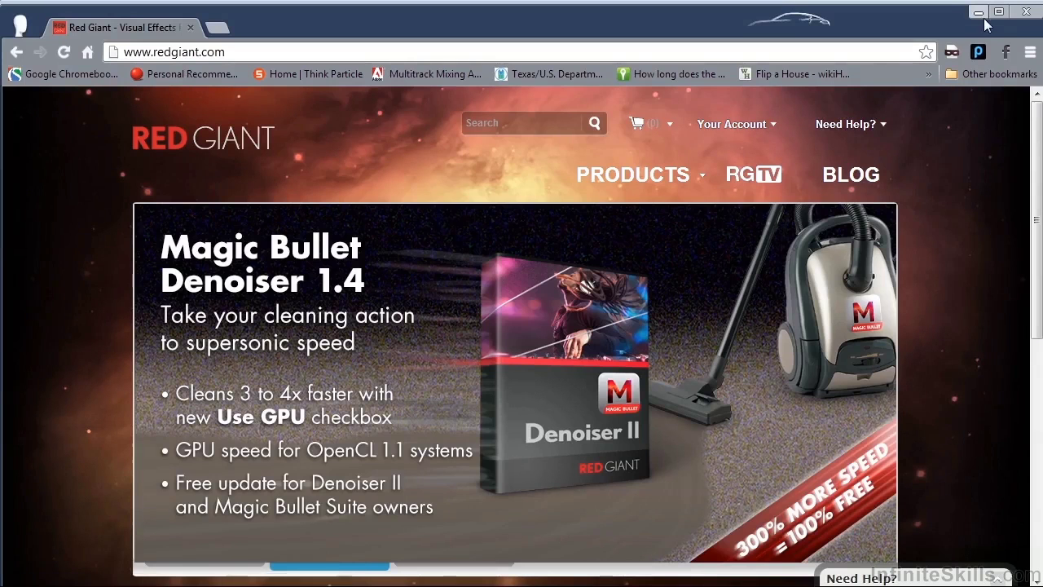
click(975, 14)
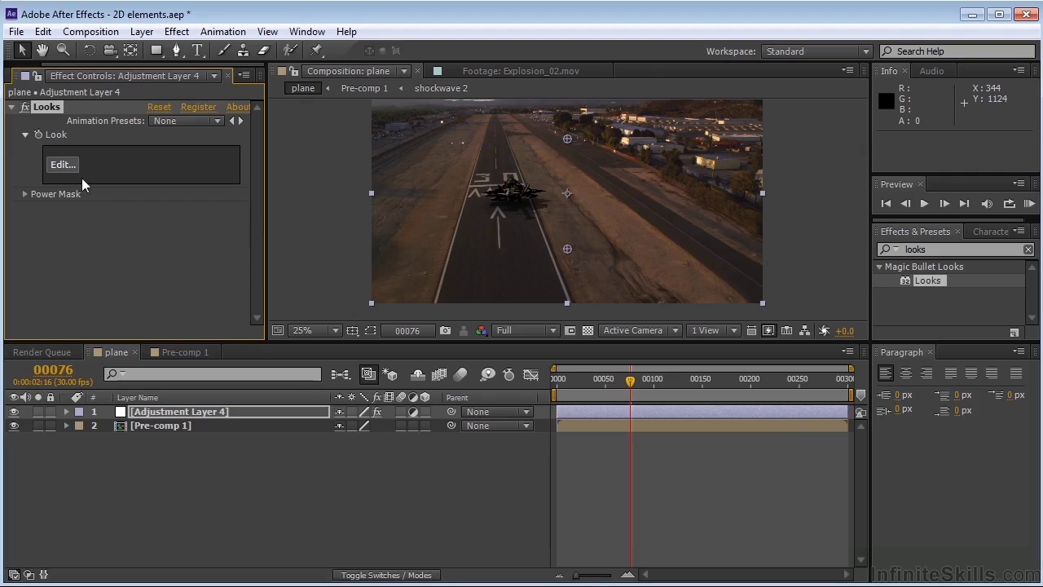
Open the Looks editor and try the Cool and Blockbuster presets.
click(63, 163)
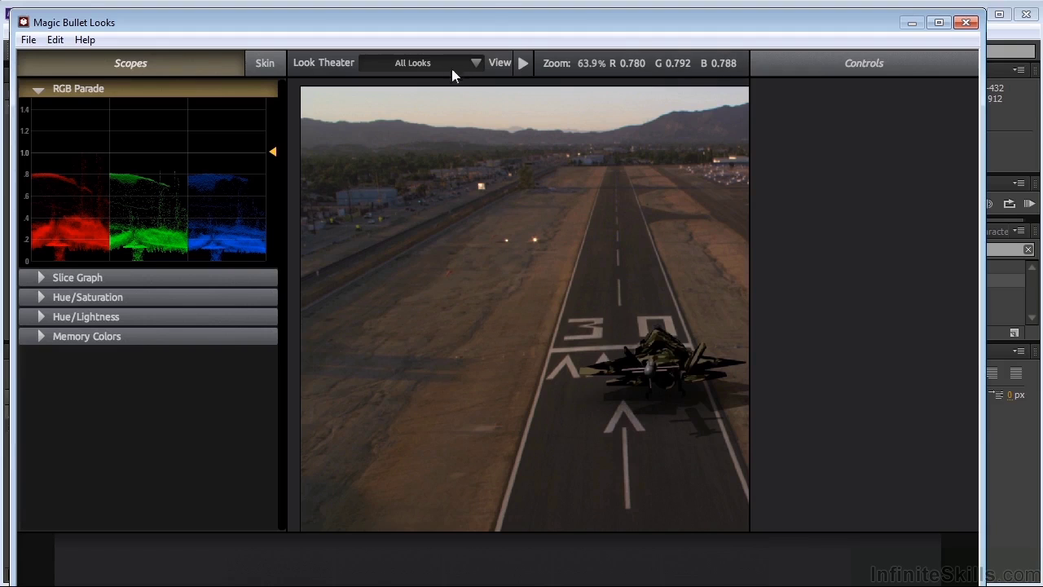
drag(493, 30, 492, 0)
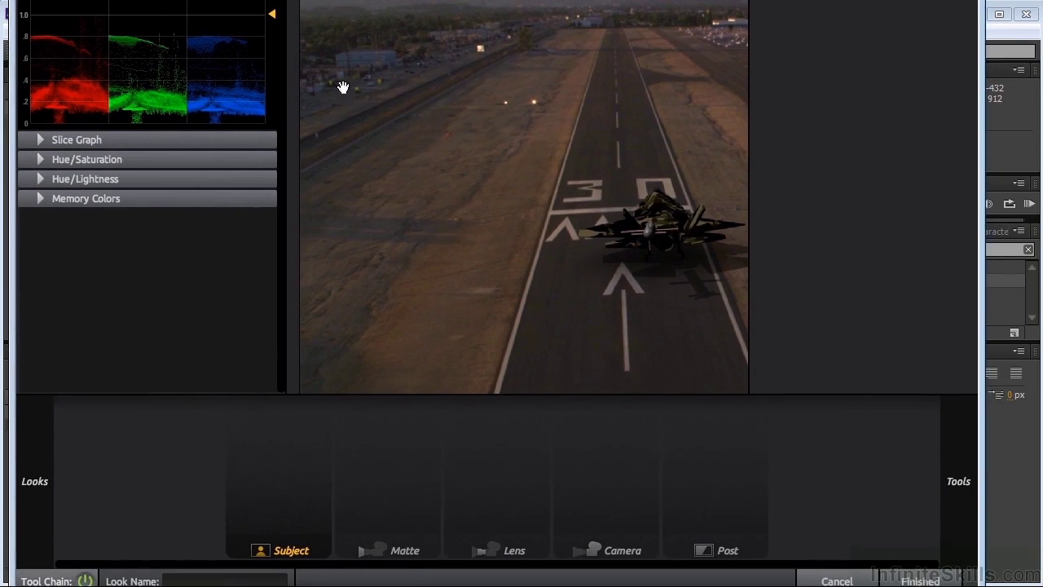
mouse_move(34, 507)
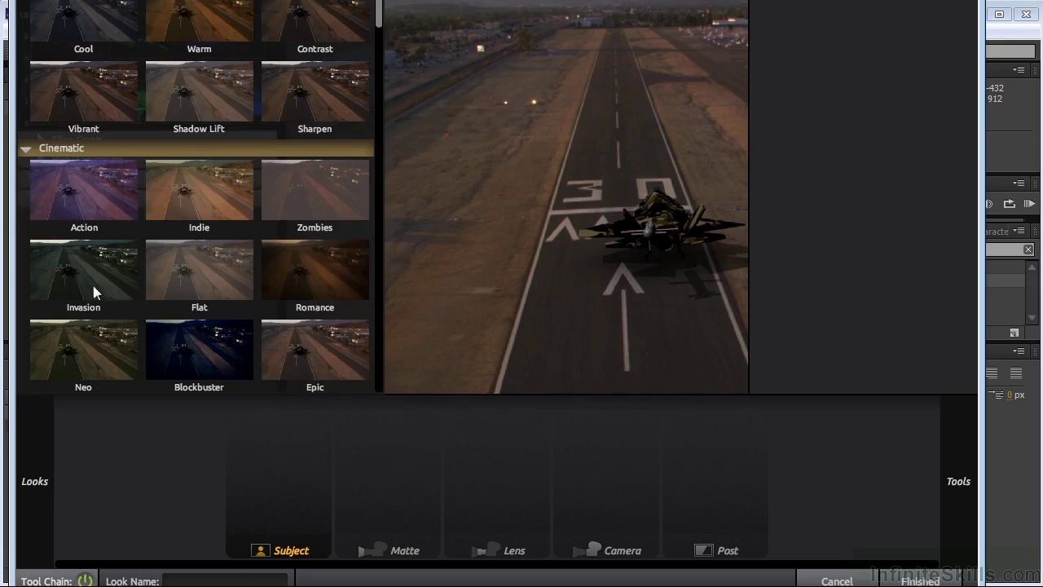
click(90, 12)
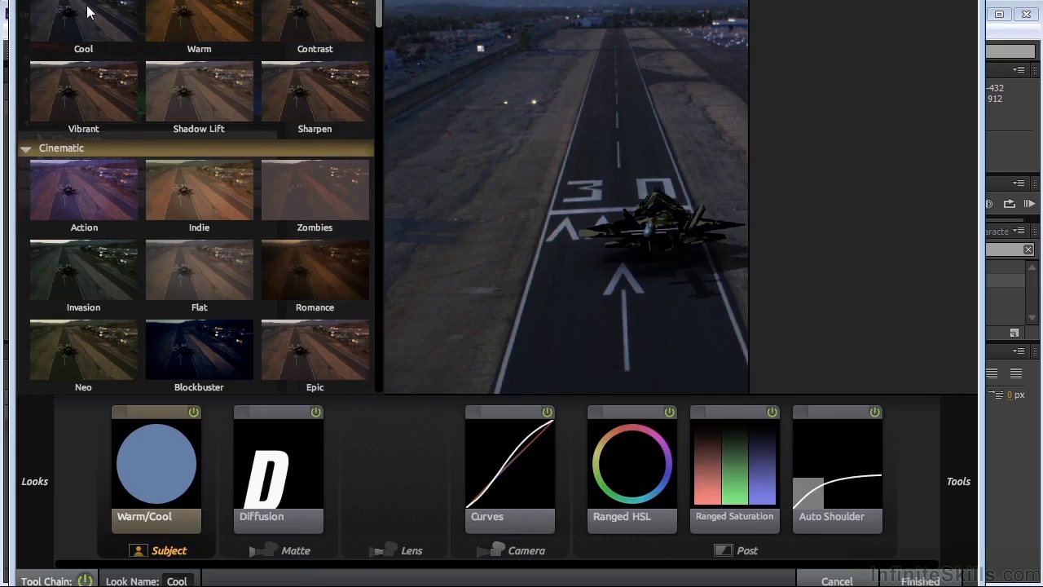
scroll(184, 214, down, 4)
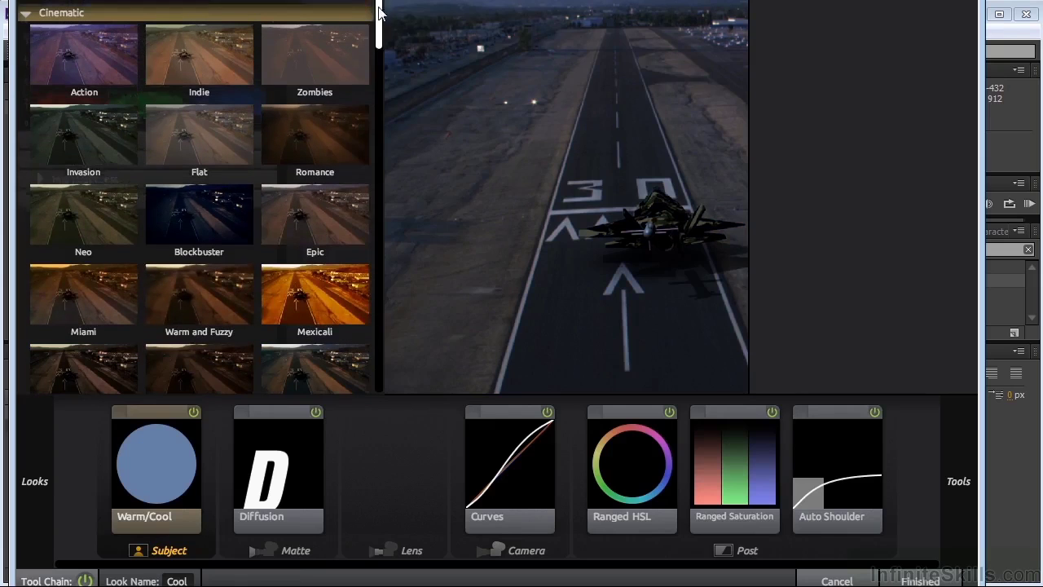
click(184, 215)
drag(379, 12, 355, 130)
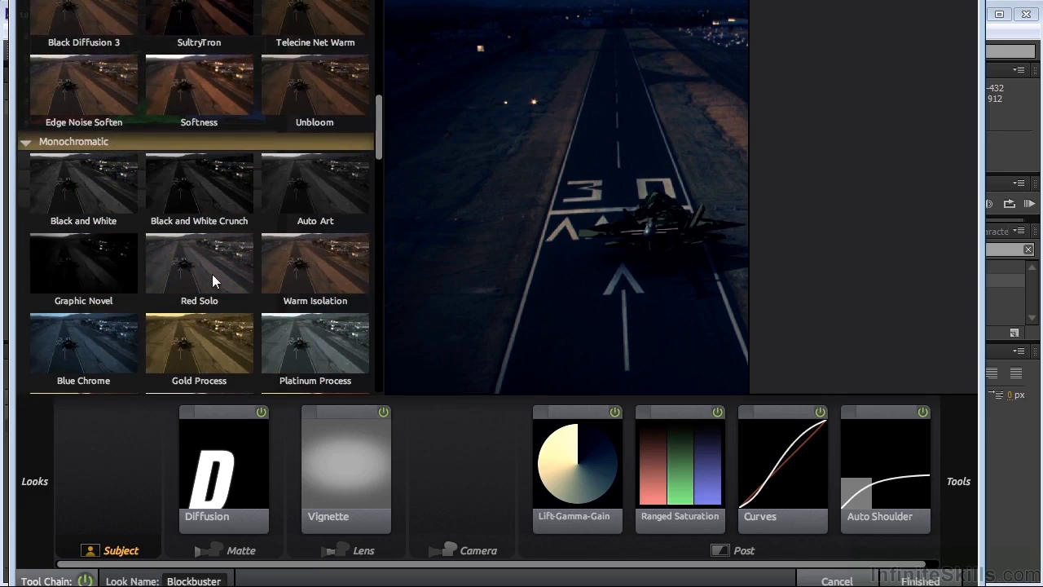
Try Black and White, Berlin Smooth and Berlin, then apply Coolish Alternate and finish.
click(115, 181)
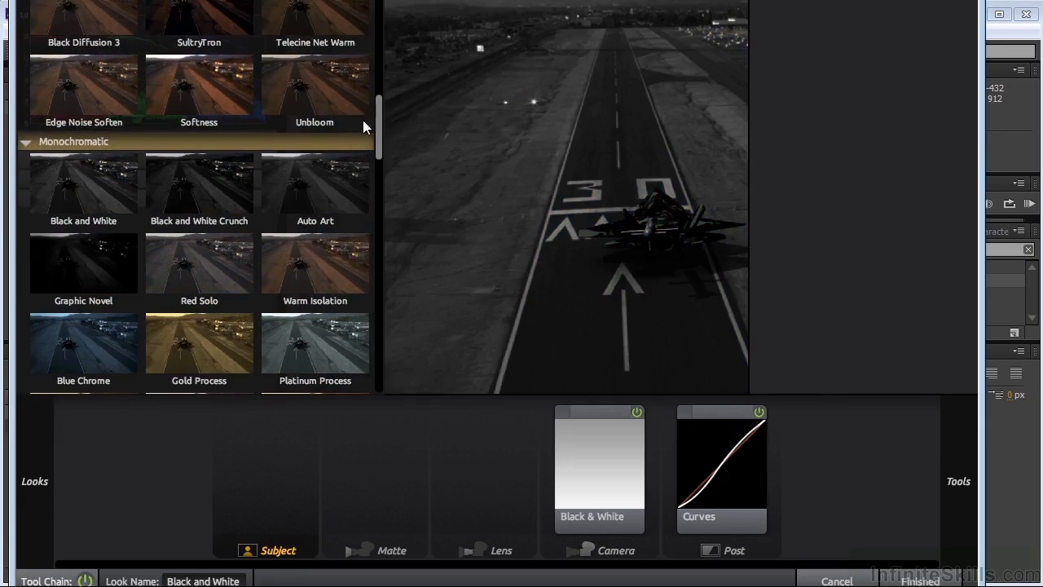
drag(375, 114, 381, 224)
click(49, 226)
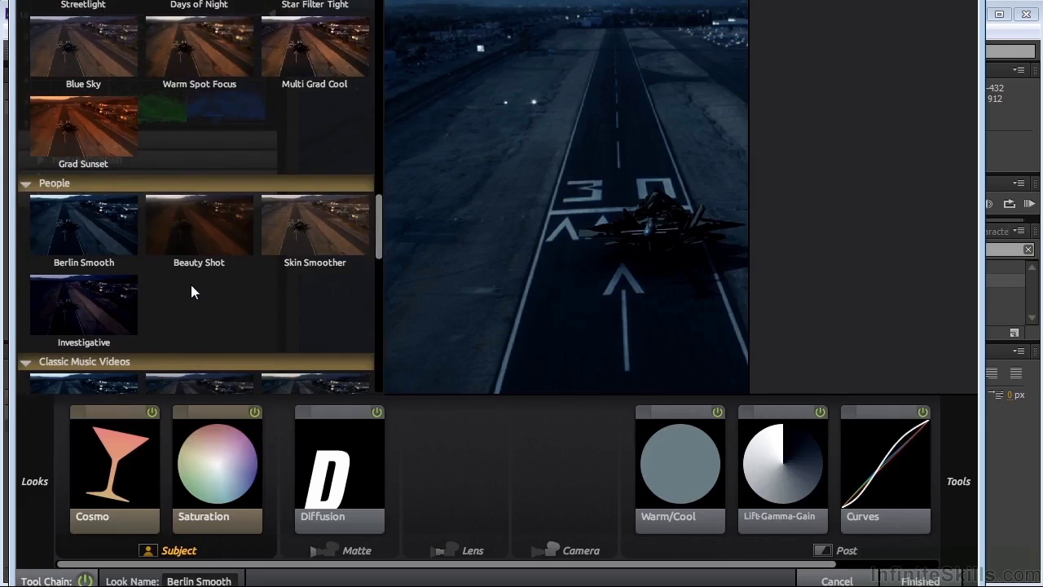
scroll(191, 284, down, 1)
scroll(193, 289, down, 3)
click(66, 278)
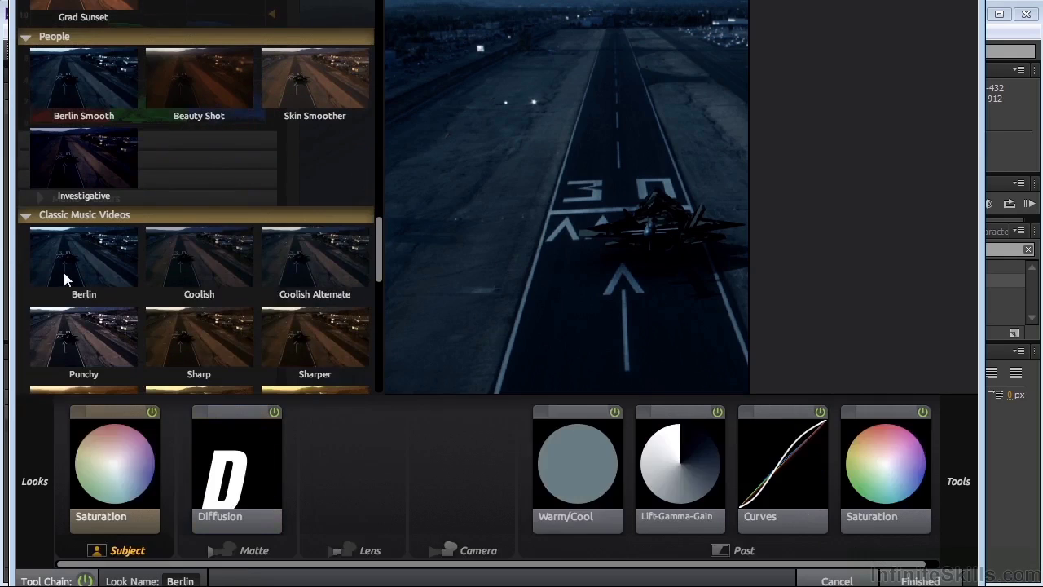
click(340, 257)
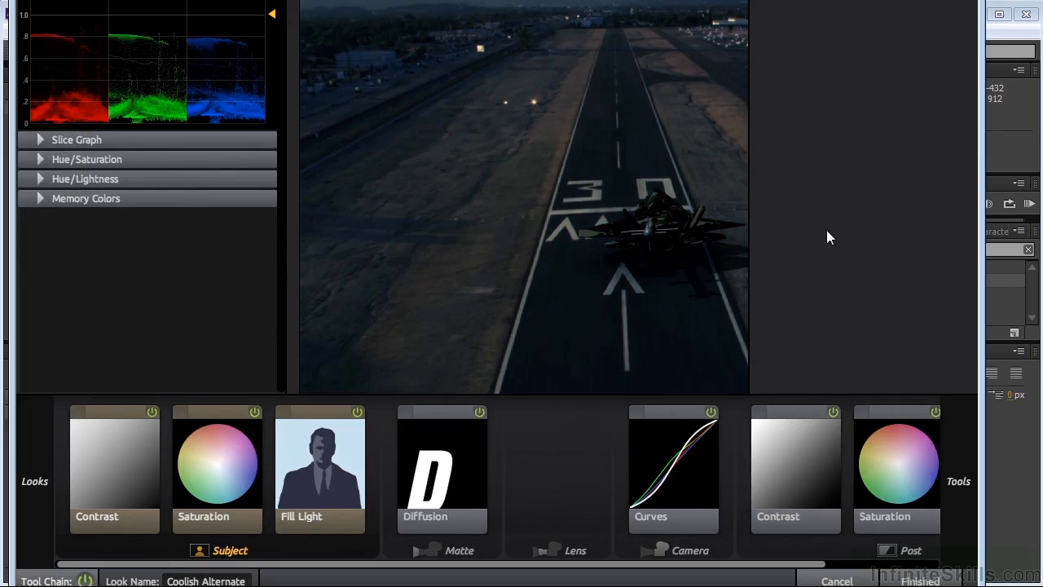
click(890, 577)
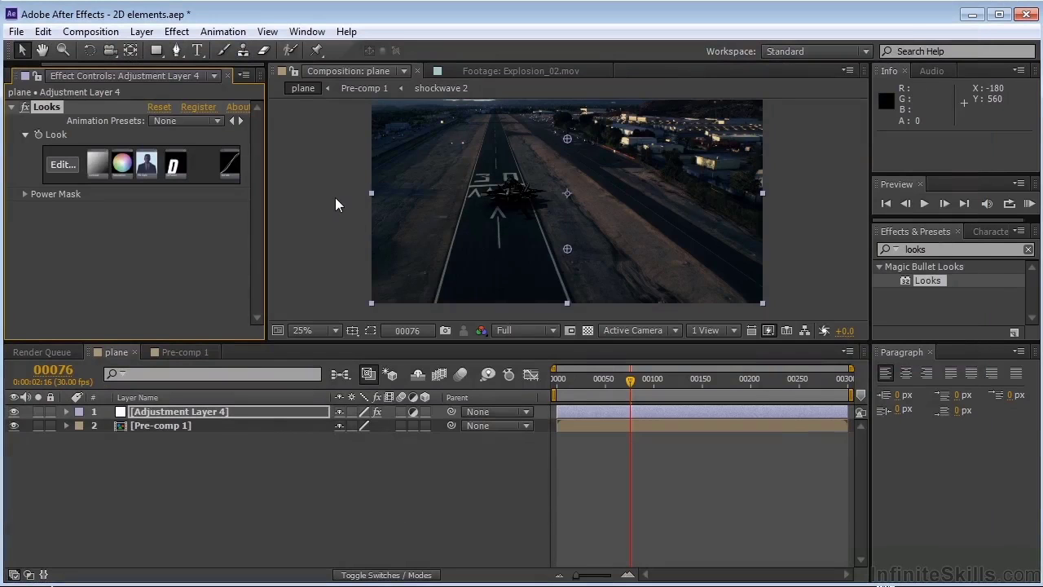
Add Adjustment Layer 5 with RSMB (Blur Amount 0.50), then check the blur at frame 110.
right_click(323, 502)
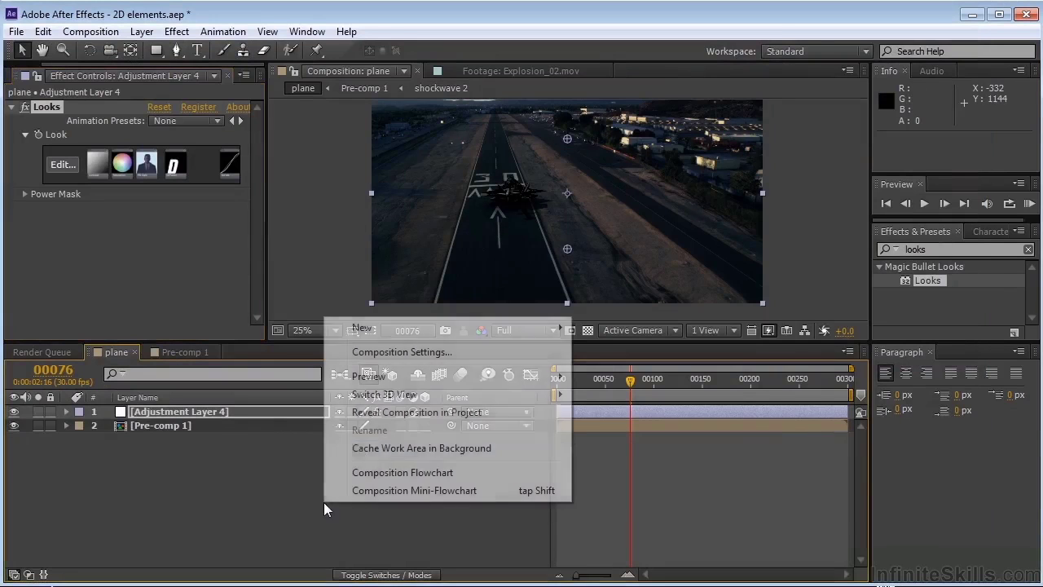
mouse_move(388, 336)
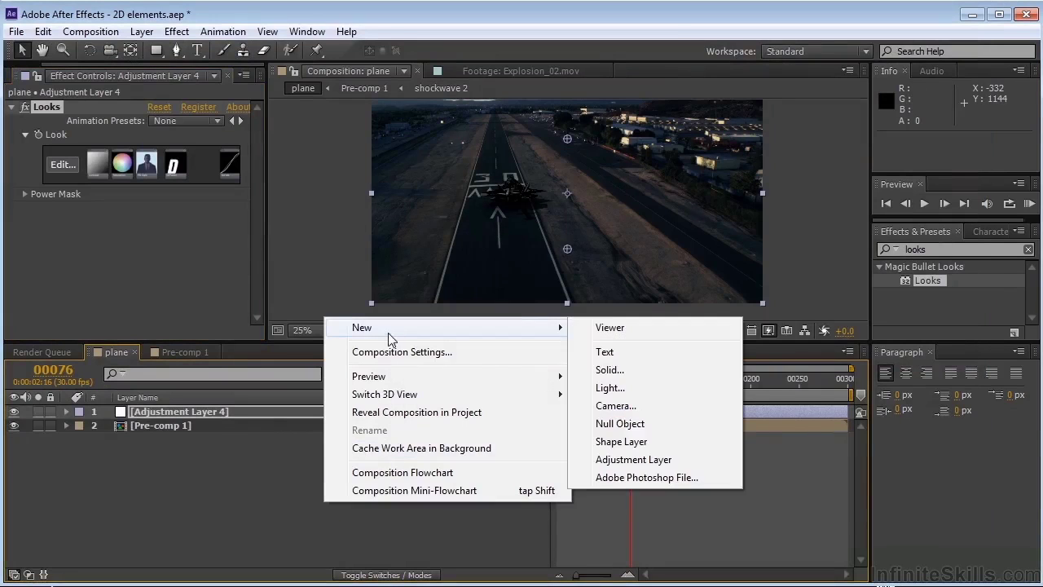
click(656, 458)
click(893, 251)
text(rs)
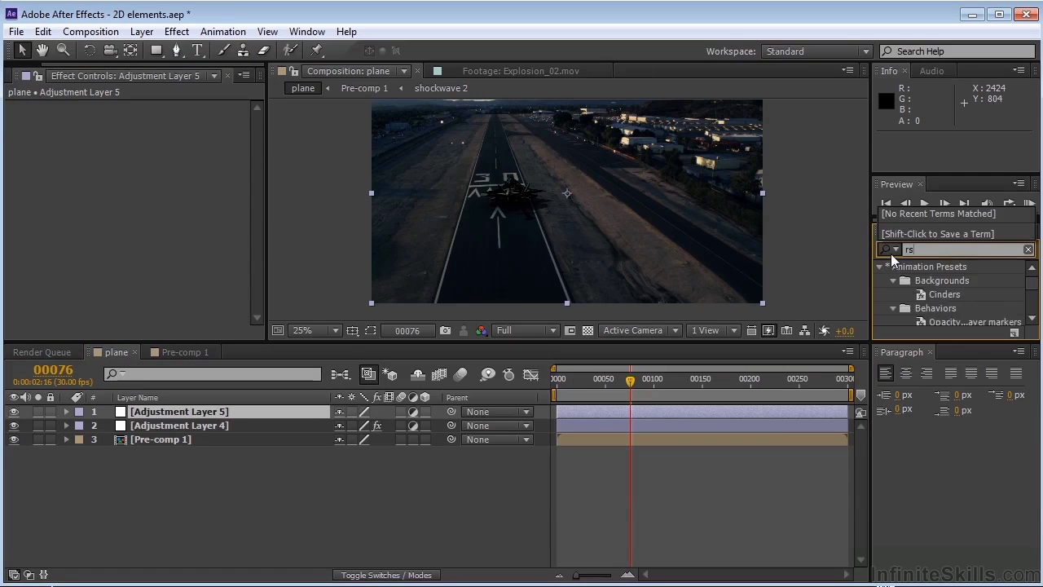
text(mb)
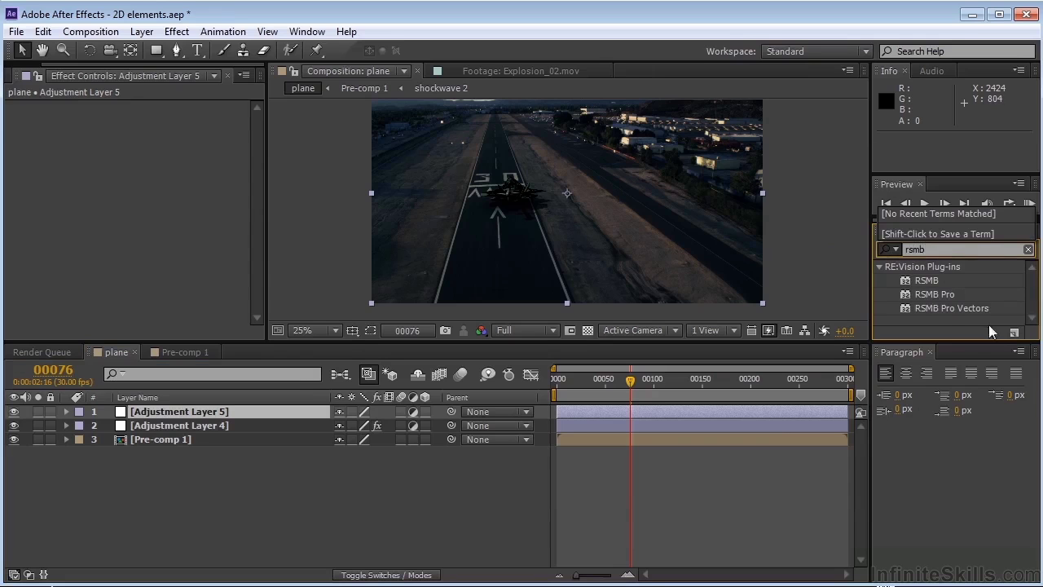
drag(916, 281, 161, 413)
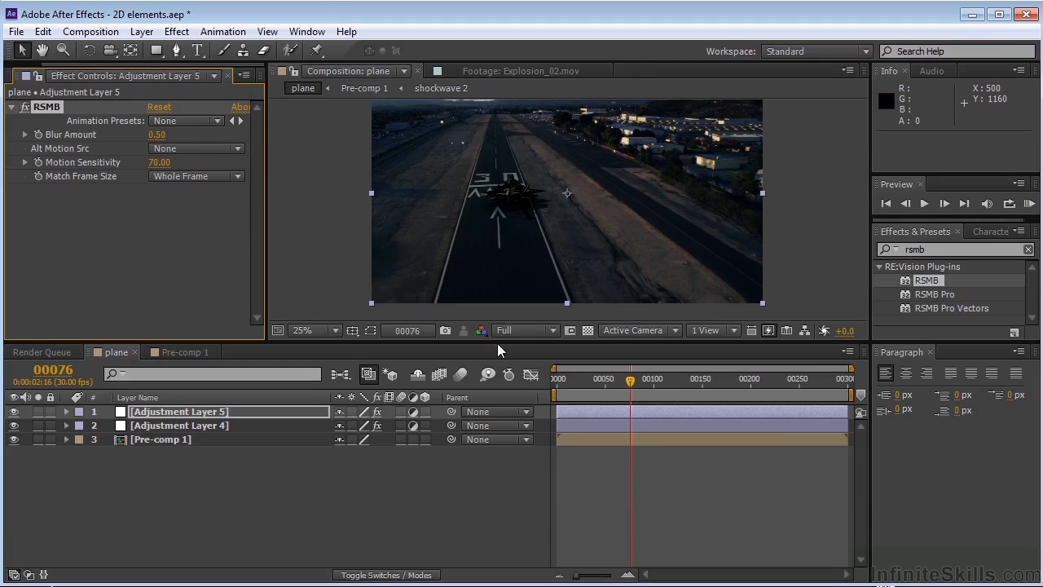
drag(497, 343, 489, 390)
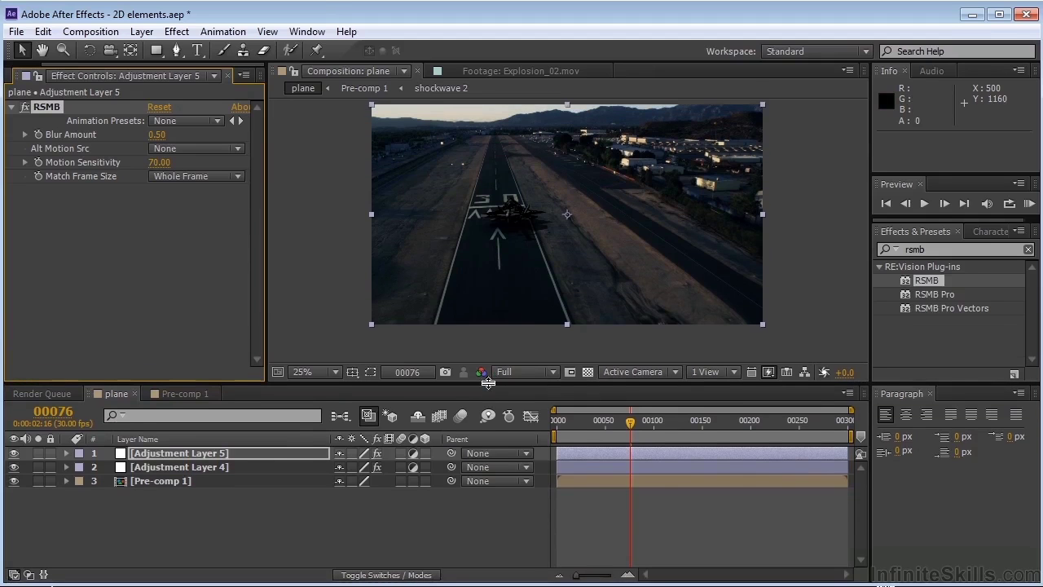
drag(651, 425, 664, 427)
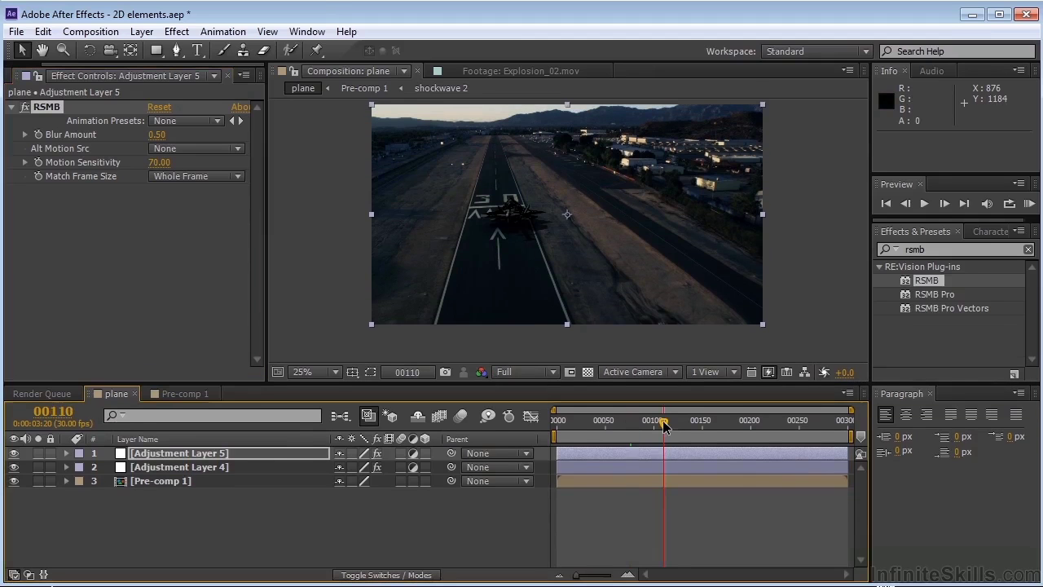